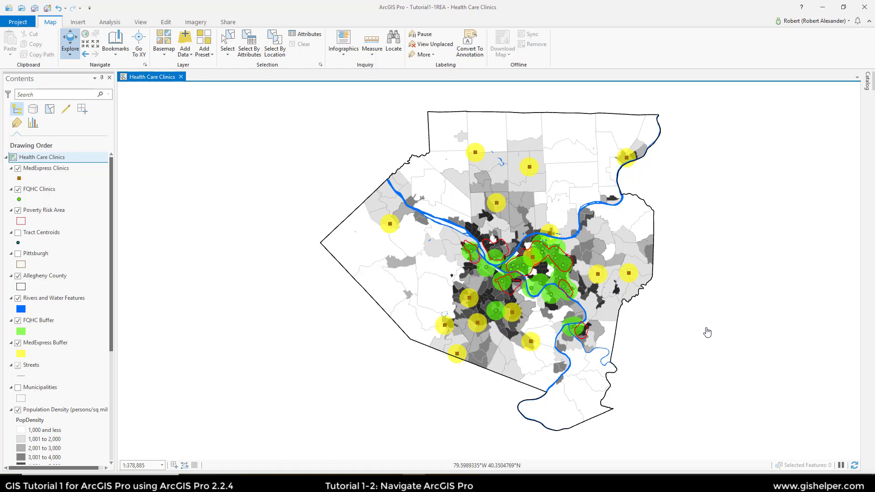
# Step: Open the project Tutorial1-2.aprx from the Chapter1 Tutorials folder, saving the changes to Tutorial1-1REA
pyautogui.click(19, 22)
pyautogui.click(19, 66)
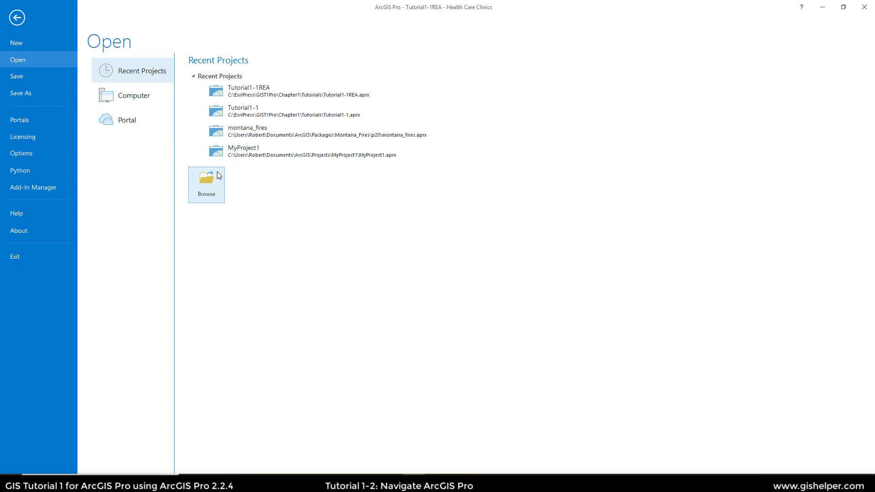
pyautogui.click(211, 185)
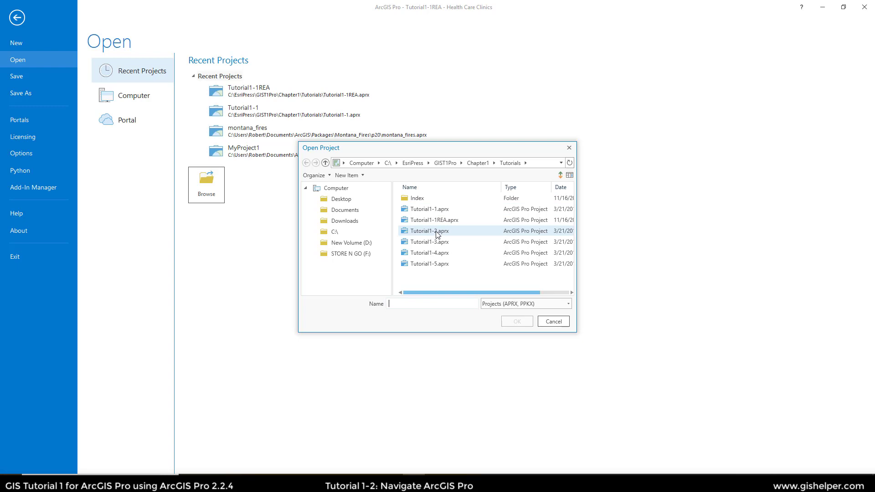
pyautogui.doubleClick(436, 231)
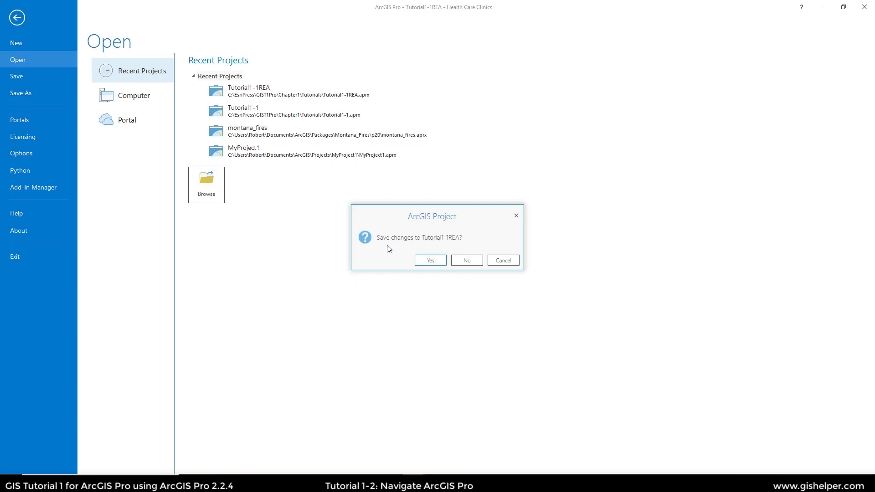
pyautogui.click(429, 260)
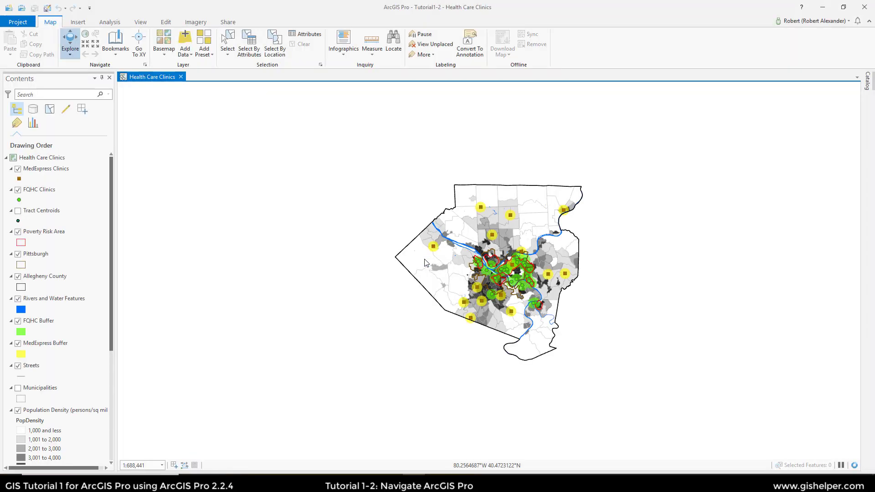
# Step: Show the whole county, view the pop-up and website of the westernmost MedExpress clinic, and place the pop-up clear of the map
pyautogui.click(85, 36)
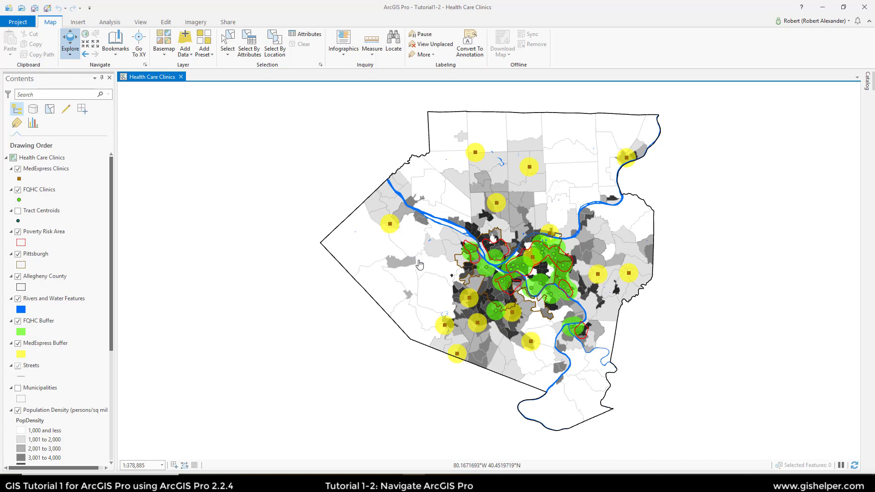
pyautogui.click(390, 228)
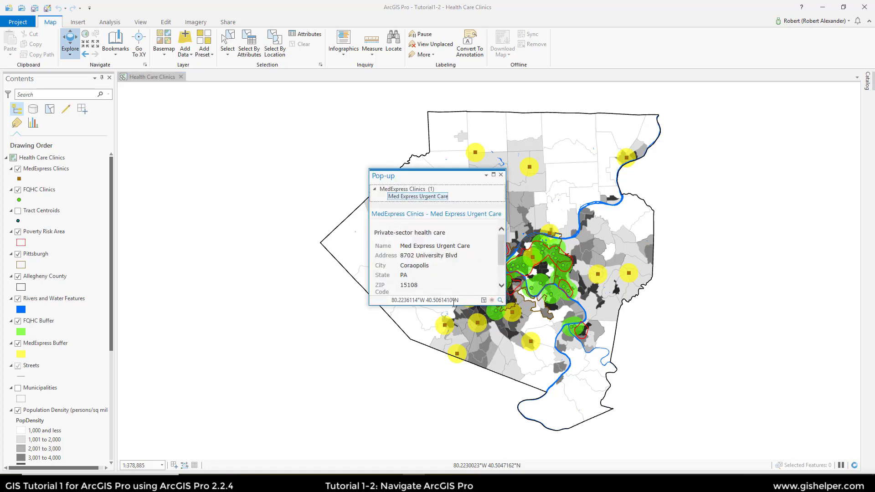
pyautogui.moveTo(456, 304); pyautogui.dragTo(456, 356)
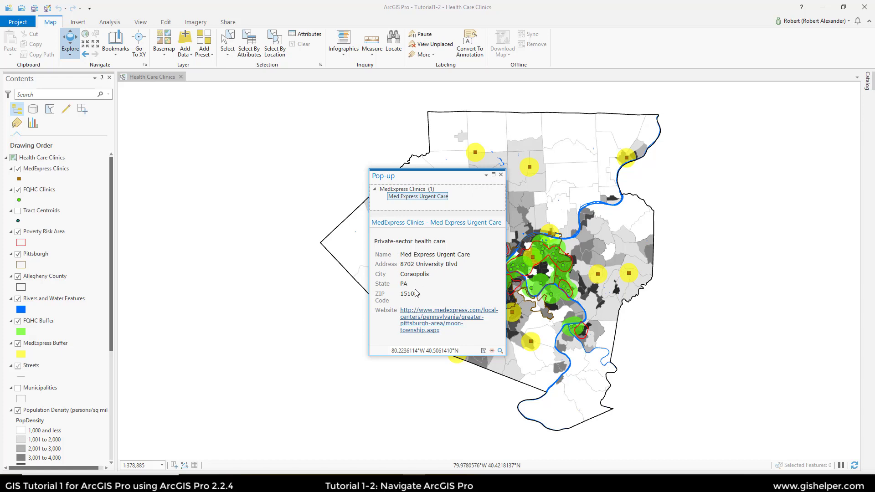
pyautogui.click(434, 327)
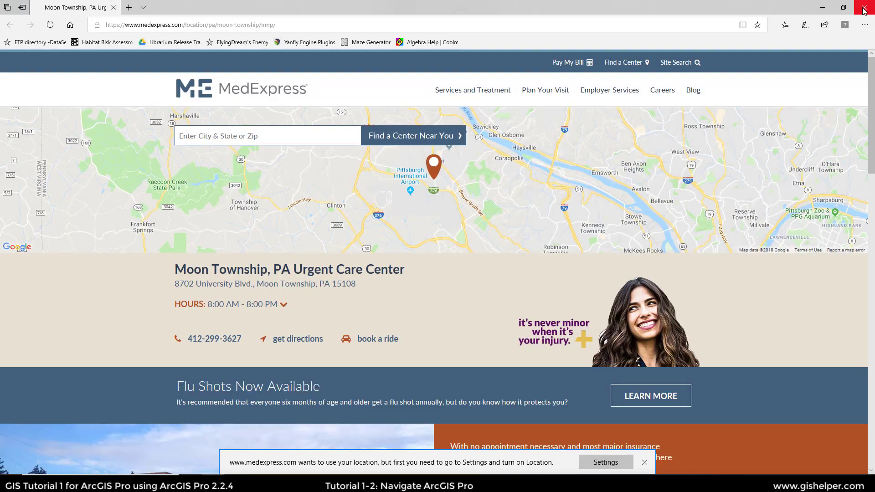
pyautogui.click(864, 7)
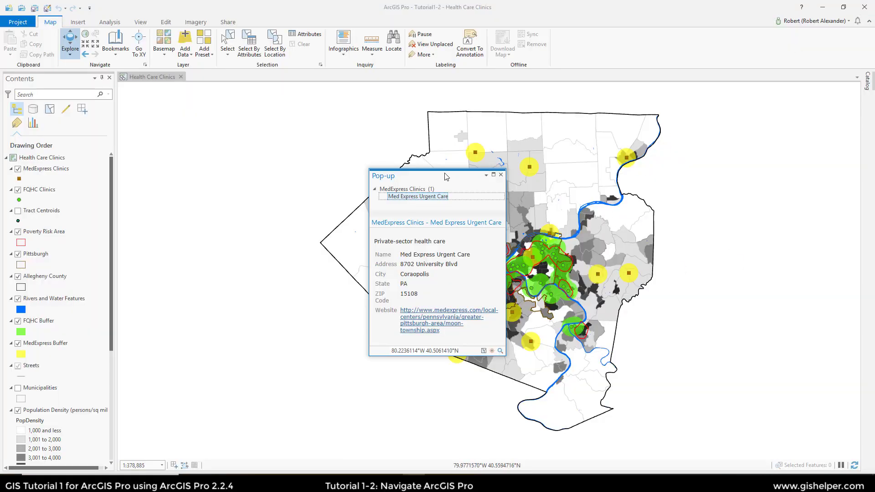
pyautogui.moveTo(442, 176); pyautogui.dragTo(790, 98)
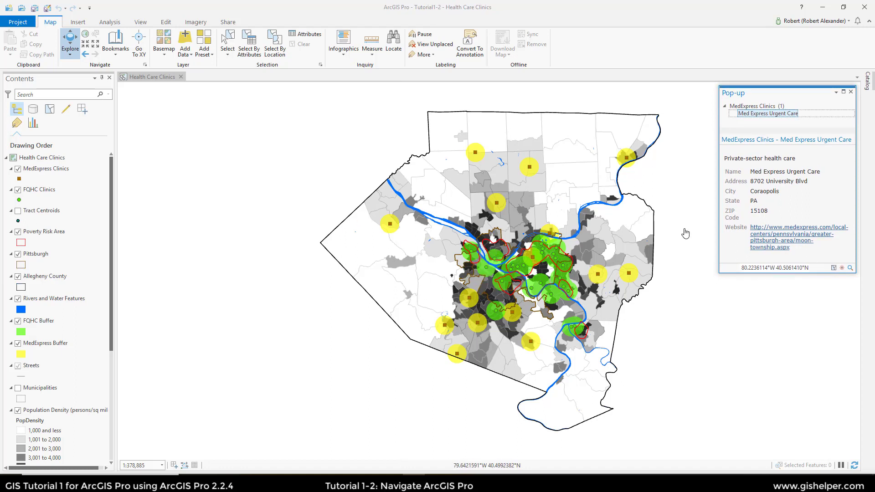
# Step: Select and deselect the clinic from its pop-up, and flash it on the map
pyautogui.click(833, 268)
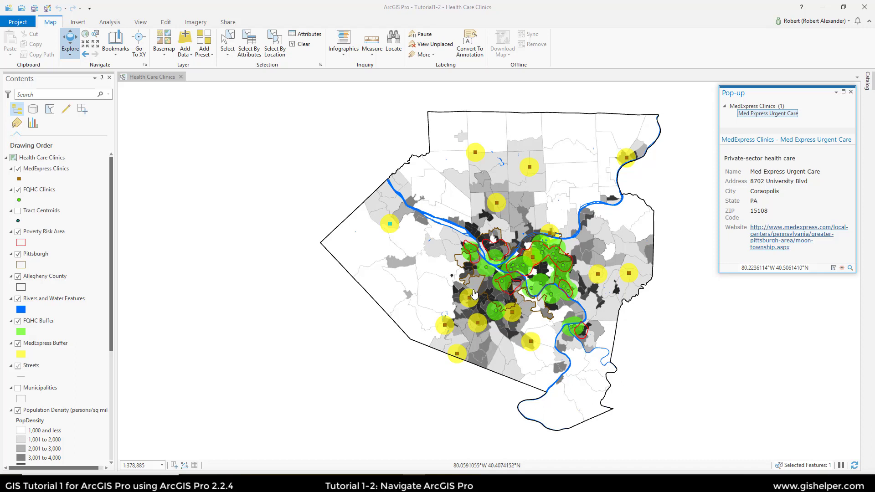
pyautogui.click(834, 269)
pyautogui.click(834, 269)
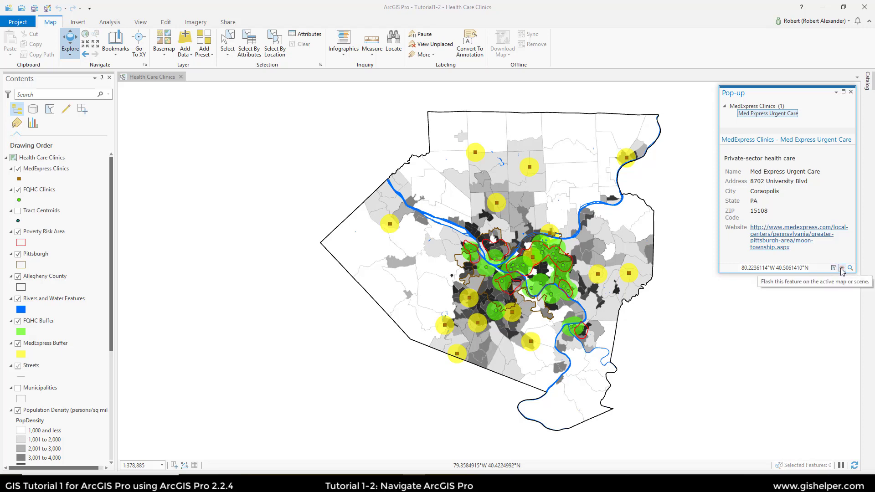
pyautogui.click(841, 268)
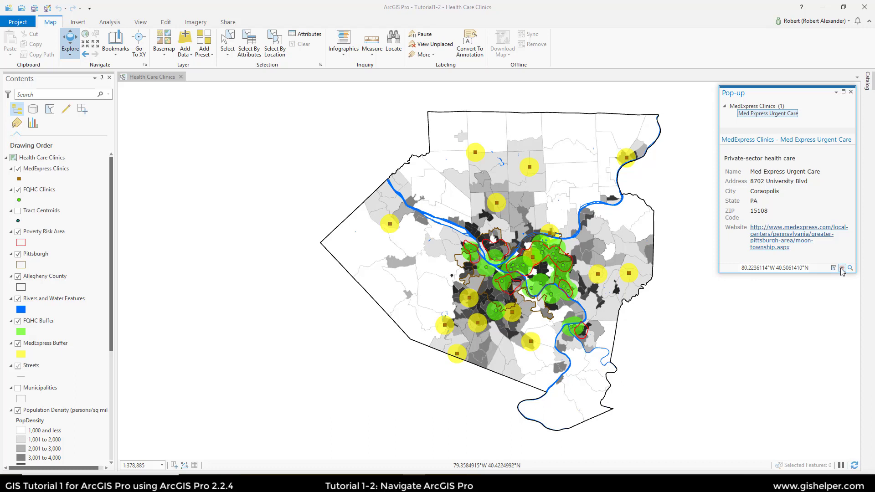
pyautogui.click(834, 268)
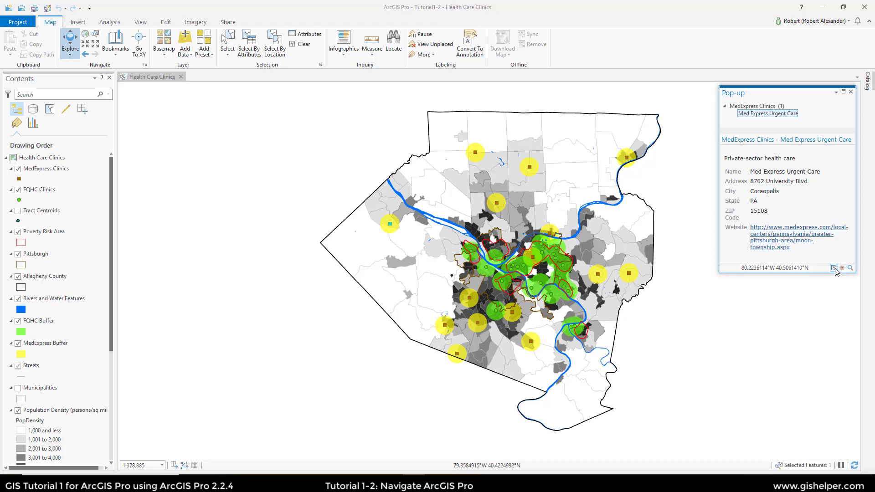
pyautogui.click(835, 269)
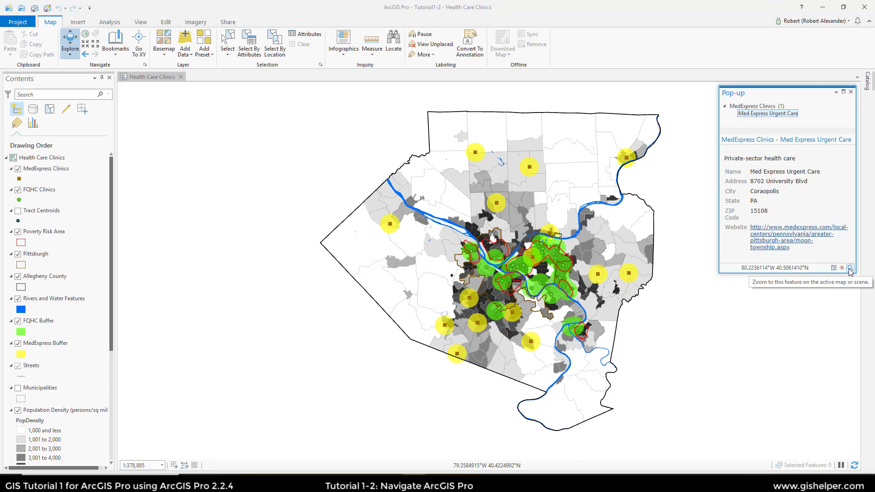
# Step: Zoom to the clinic repeatedly from its pop-up until the map scale is about 1:21,000, and close the pop-up
pyautogui.click(850, 269)
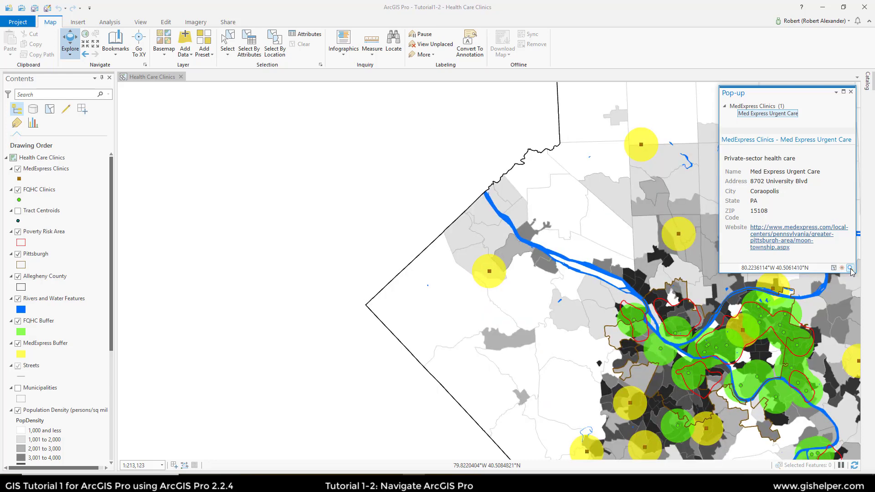
pyautogui.click(850, 269)
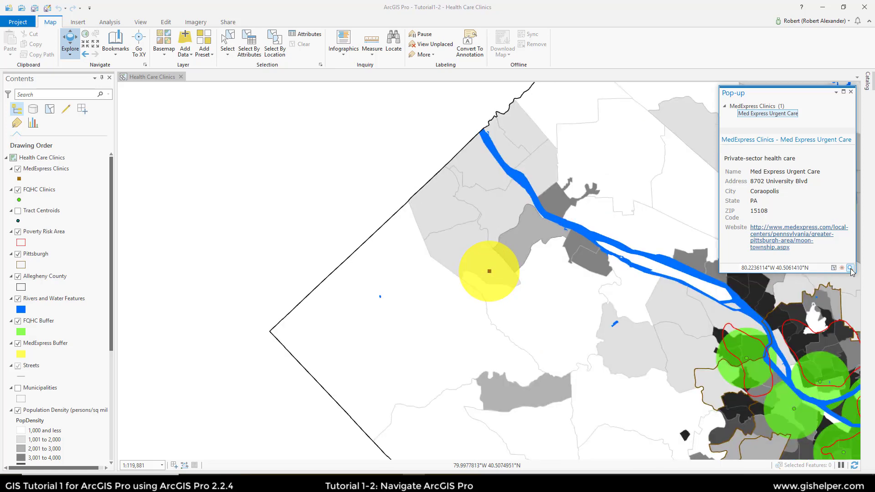
pyautogui.click(850, 269)
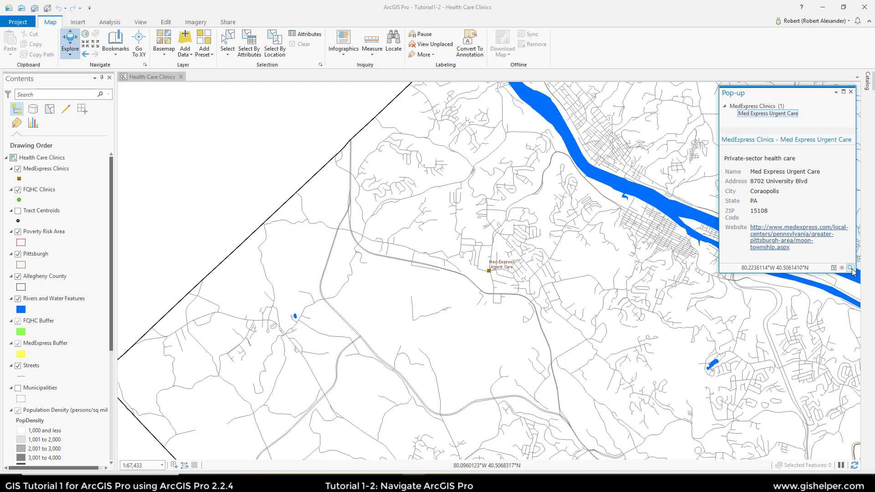
pyautogui.click(851, 269)
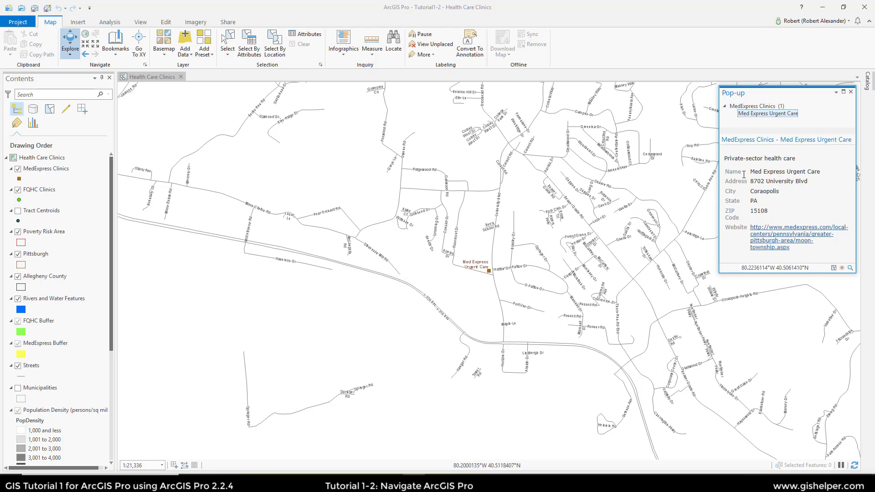
pyautogui.click(850, 92)
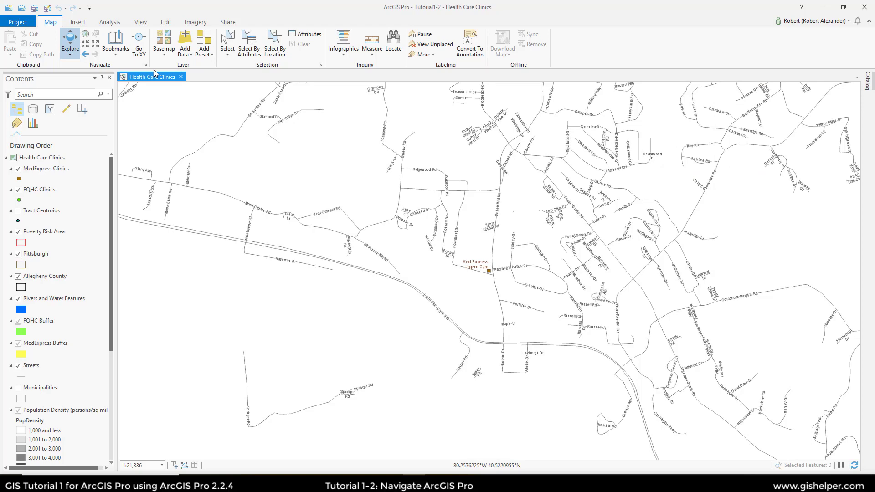
# Step: Return the map to its full extent and zoom in on central Pittsburgh to a scale of about 1:63,600
pyautogui.click(85, 34)
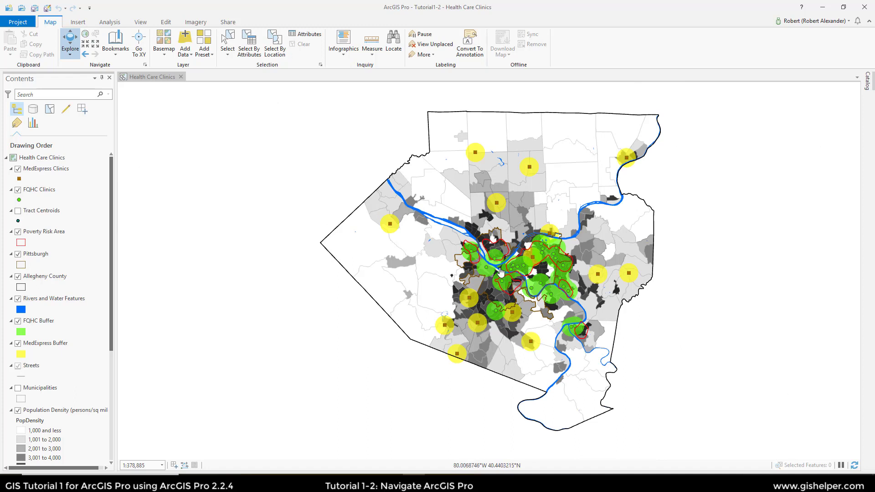
pyautogui.scroll(2, 500, 272)
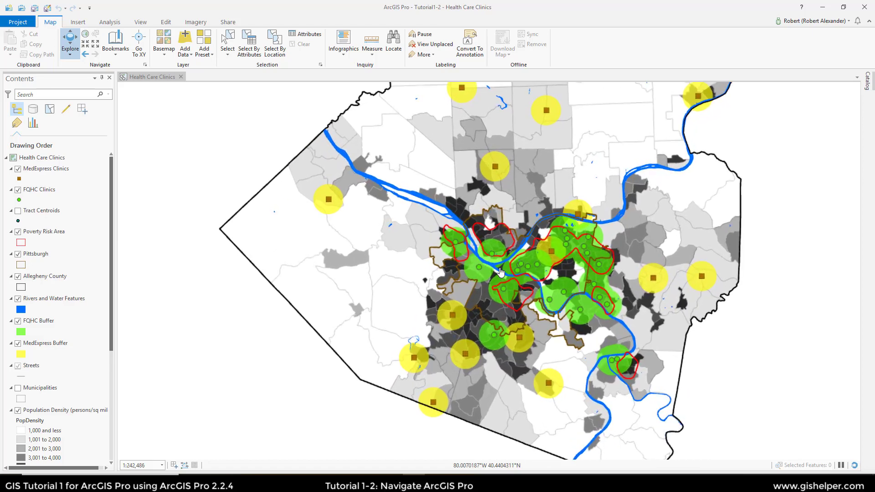
pyautogui.scroll(2, 500, 272)
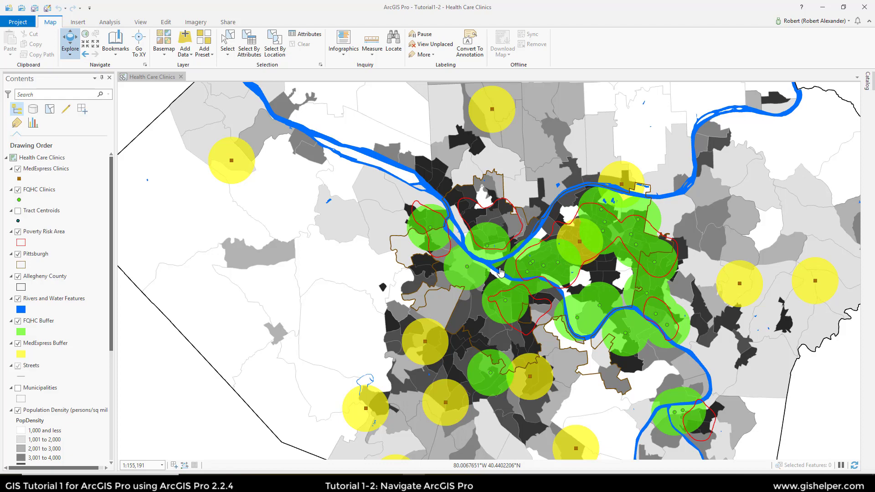
pyautogui.scroll(2, 501, 272)
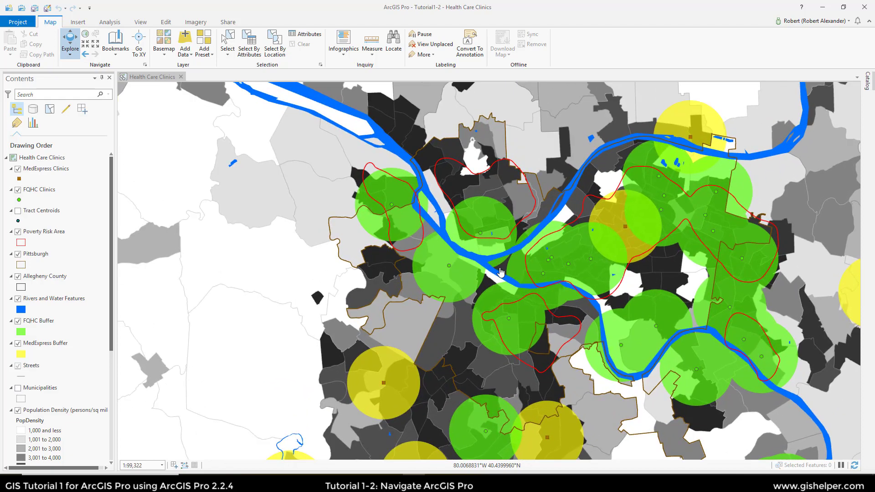
pyautogui.scroll(2, 500, 272)
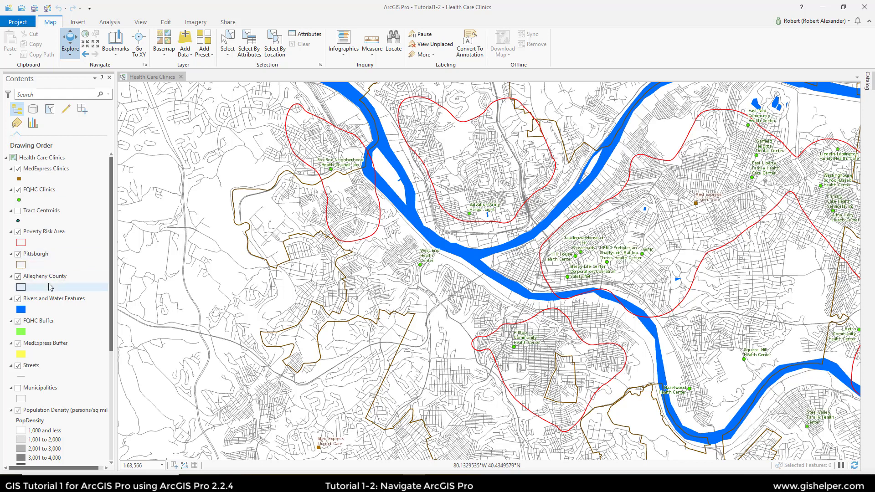
# Step: Examine which layers in the drawing order are active at this scale, and zoom the map out to about 1:99,300
pyautogui.scroll(-2, 50, 288)
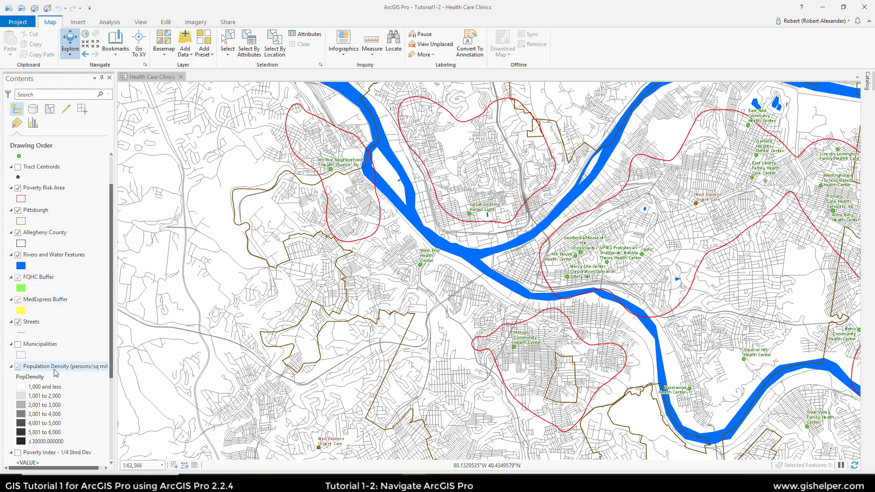
pyautogui.scroll(-1, 53, 373)
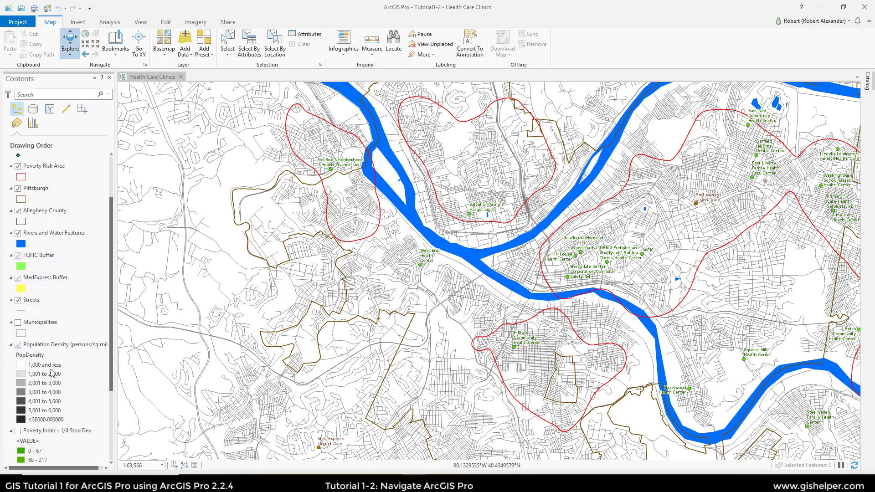
pyautogui.scroll(3, 52, 373)
pyautogui.scroll(-5, 46, 274)
pyautogui.scroll(-3, 45, 274)
pyautogui.scroll(3, 46, 273)
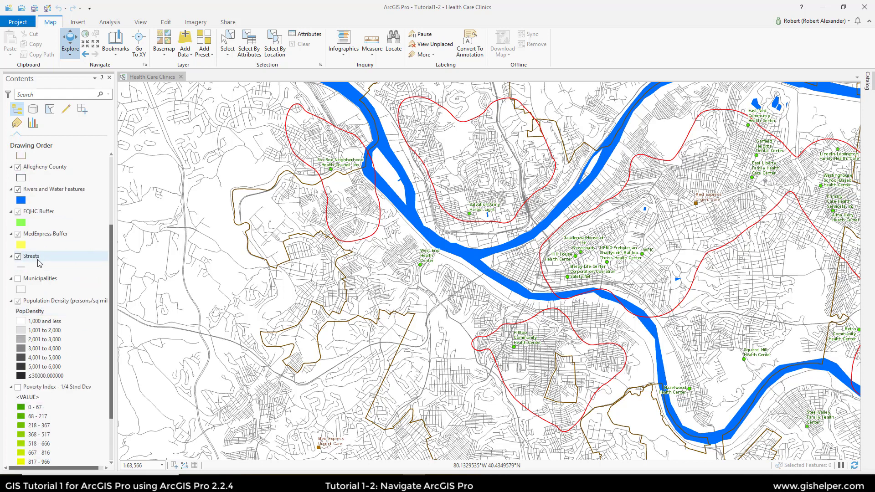
pyautogui.scroll(-2, 595, 313)
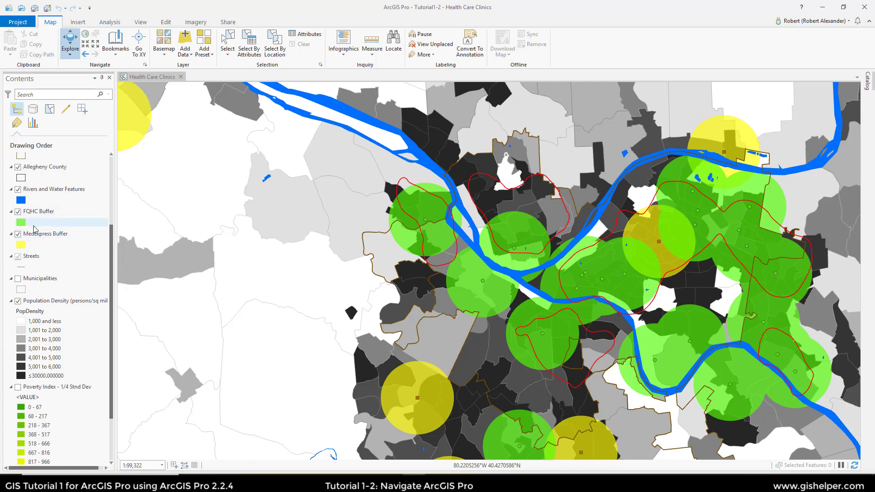
# Step: Pan the map with the Explore tool to view the county's southwestern edge and the area north of the rivers
pyautogui.click(548, 287)
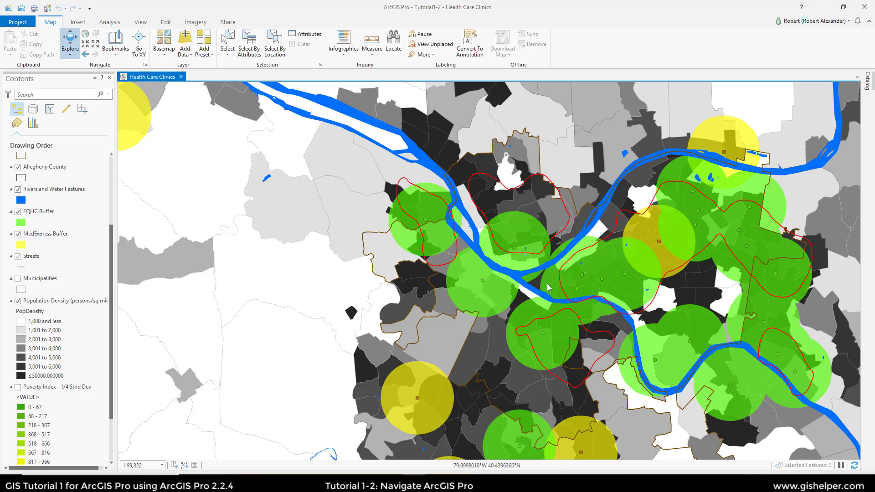
pyautogui.moveTo(547, 283); pyautogui.dragTo(242, 131)
pyautogui.moveTo(286, 399); pyautogui.dragTo(706, 391)
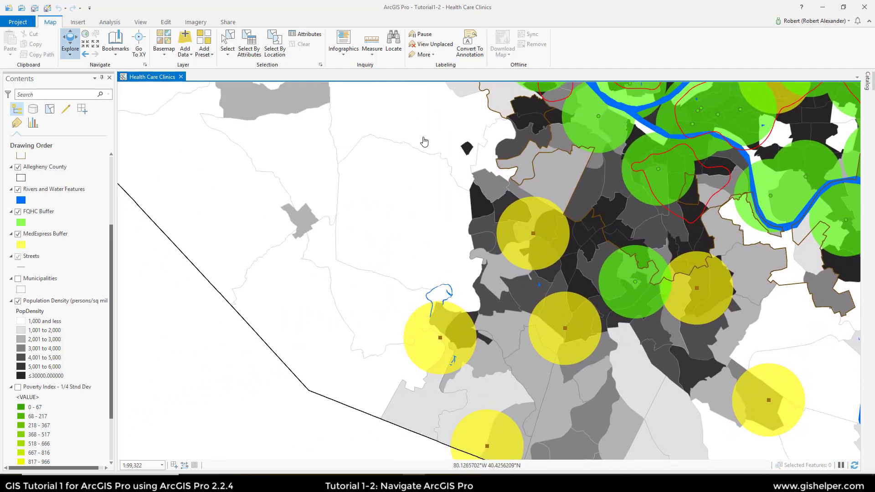
pyautogui.moveTo(431, 117); pyautogui.dragTo(374, 352)
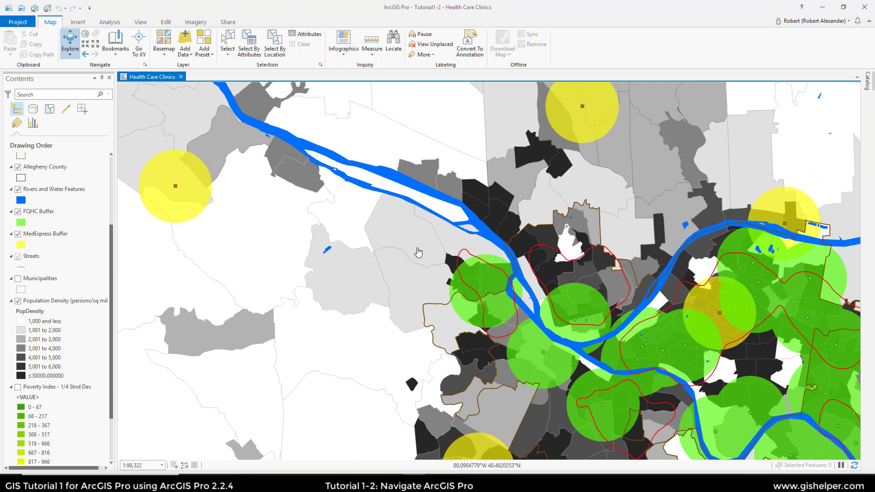
pyautogui.click(70, 40)
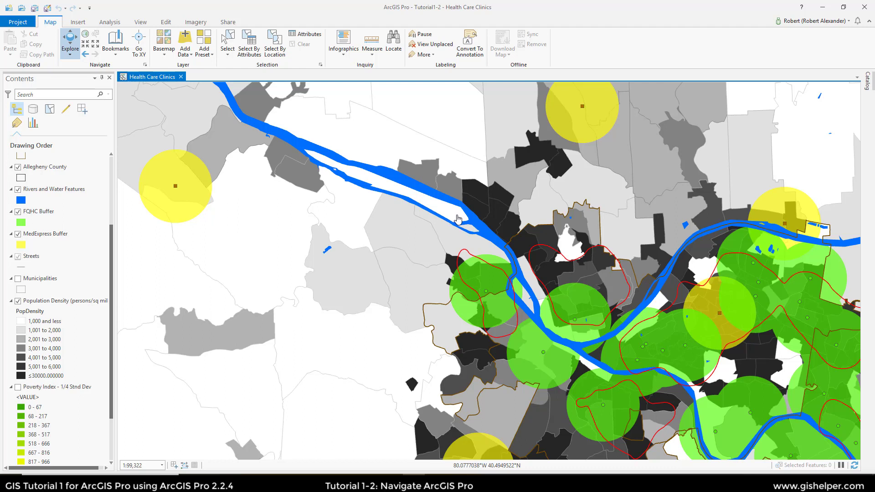
# Step: Step back through the previous map extents to the closer view of central Pittsburgh, and advance to the next extent
pyautogui.click(86, 55)
pyautogui.click(86, 55)
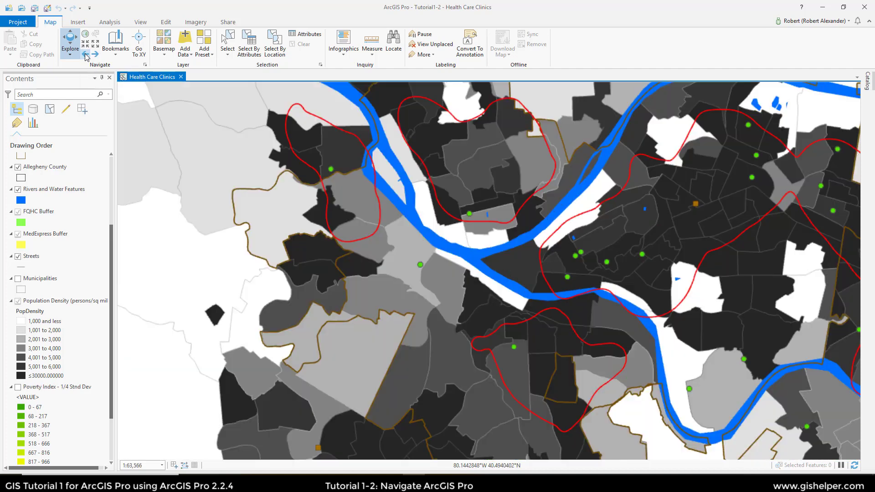
pyautogui.click(96, 55)
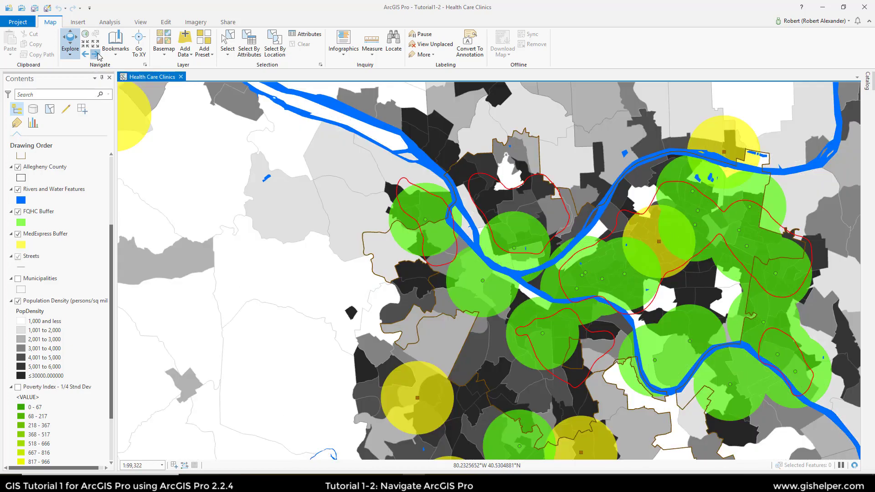
# Step: Advance through the next map extents and return the map to its full extent
pyautogui.click(96, 54)
pyautogui.click(96, 54)
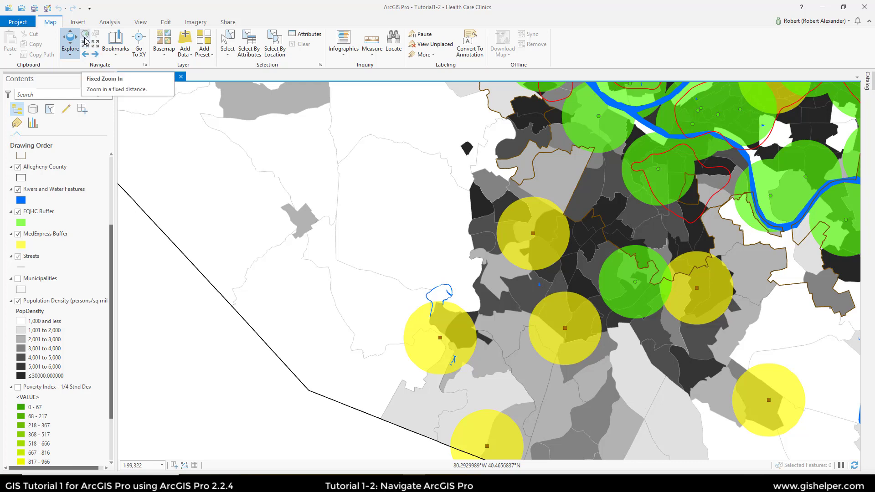
pyautogui.click(86, 35)
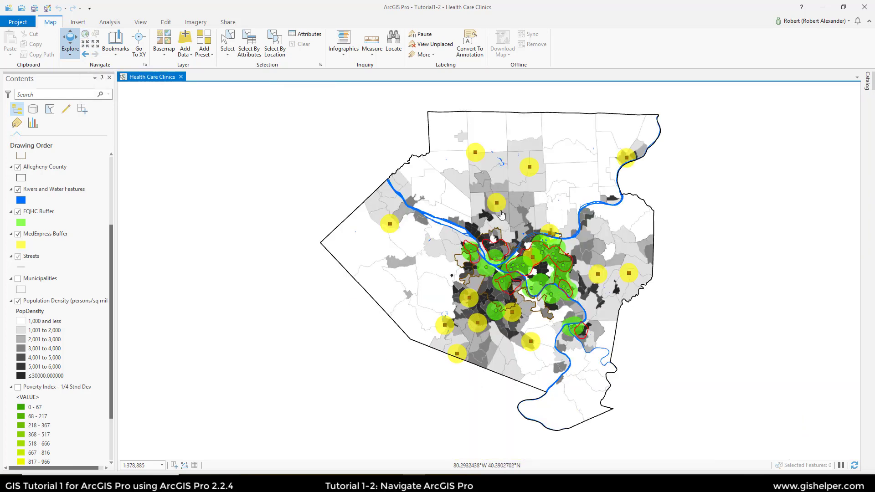
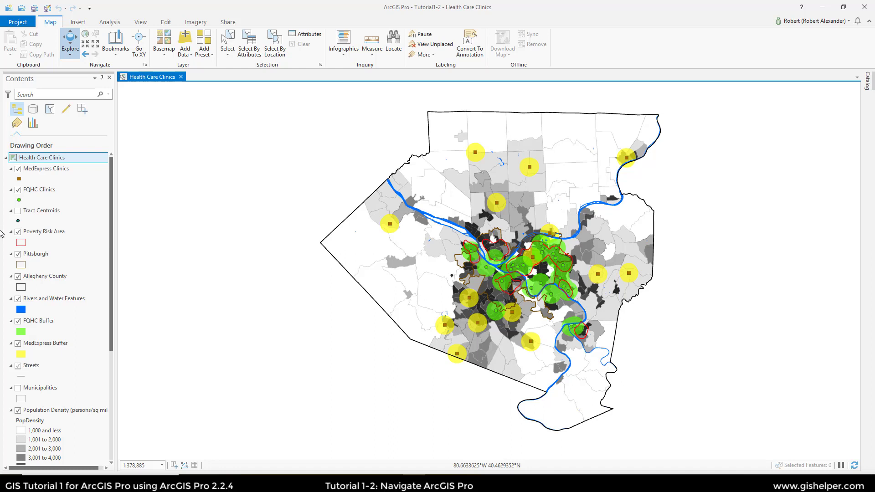
# Step: Toggle the visibility of all layers in the Health Care Clinics map at once: off, on, and off again
pyautogui.click(18, 255)
pyautogui.keyDown('ctrl'); pyautogui.click(19, 254); pyautogui.keyUp('ctrl')
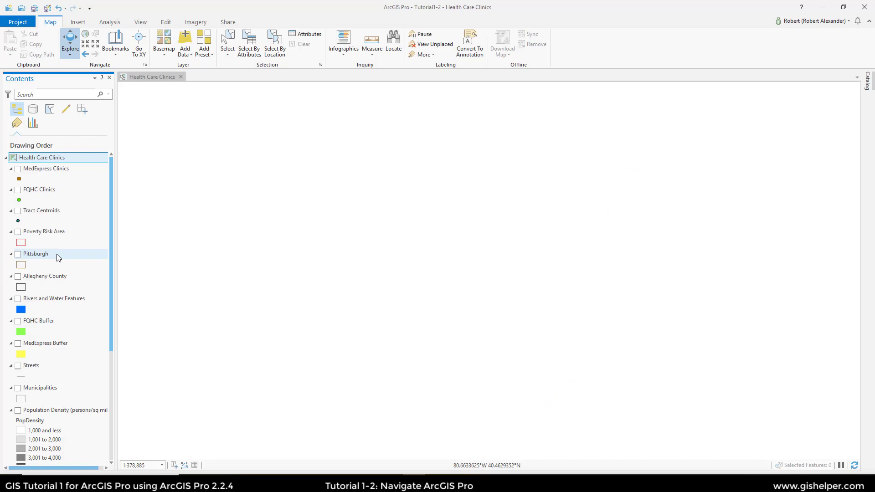
pyautogui.click(18, 232)
pyautogui.keyDown('ctrl'); pyautogui.click(19, 232); pyautogui.keyUp('ctrl')
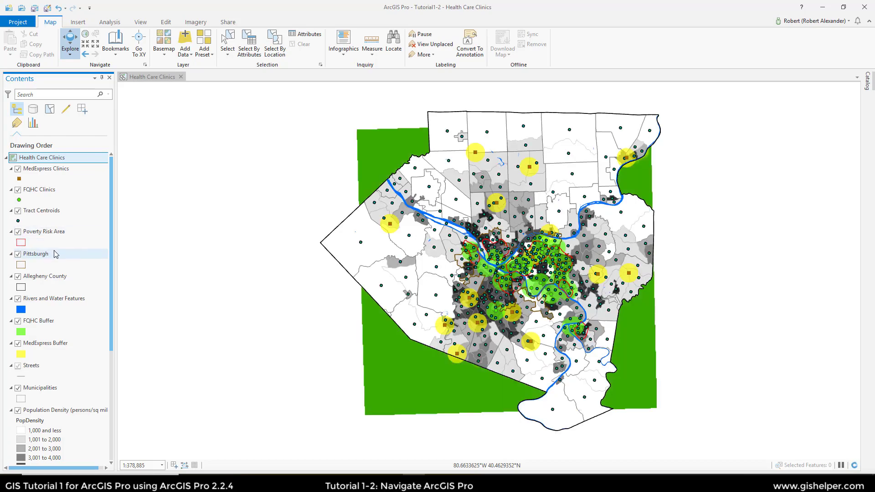
pyautogui.keyDown('ctrl'); pyautogui.click(18, 232); pyautogui.keyUp('ctrl')
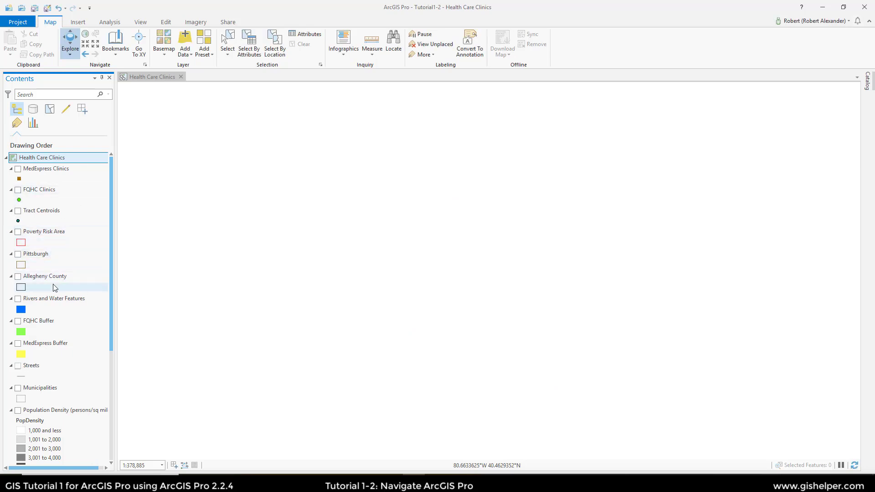
# Step: Turn on only the Tract Centroids, Pittsburgh, Allegheny County, Streets and Poverty Index - 1/4 Stnd Dev layers
pyautogui.scroll(-2, 50, 330)
pyautogui.scroll(-6, 51, 329)
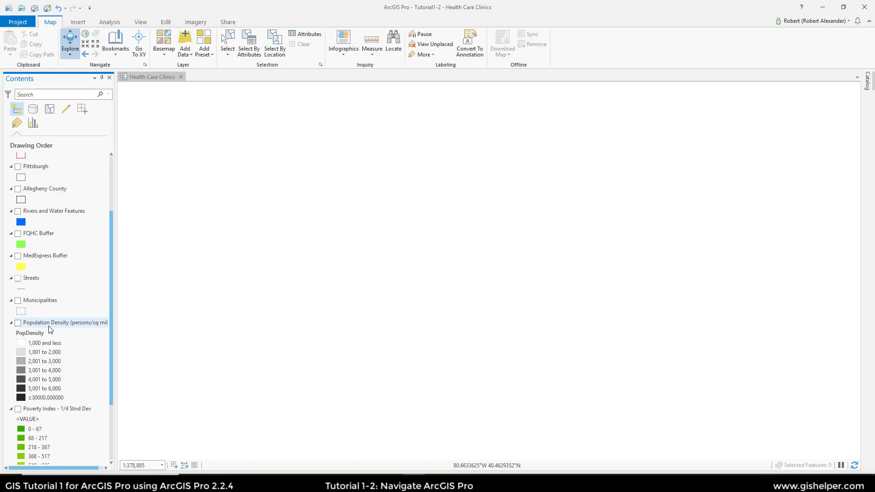
pyautogui.scroll(5, 51, 330)
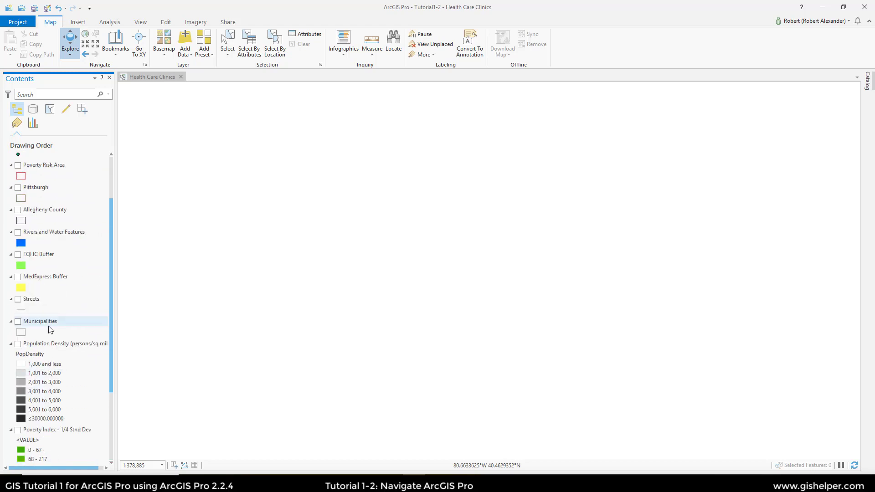
pyautogui.scroll(3, 51, 330)
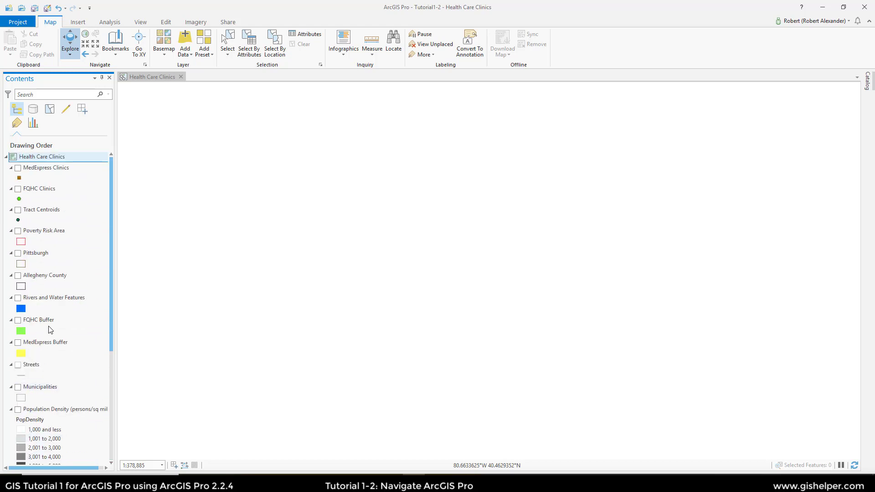
pyautogui.click(18, 210)
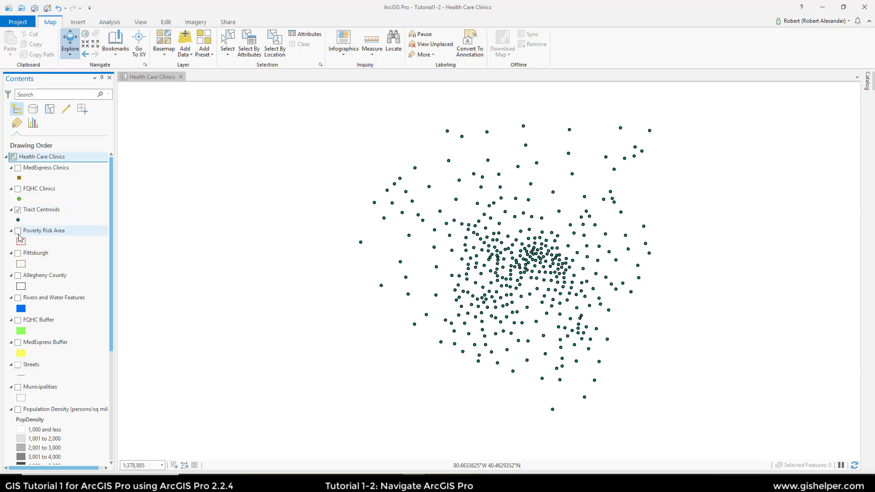
pyautogui.click(18, 254)
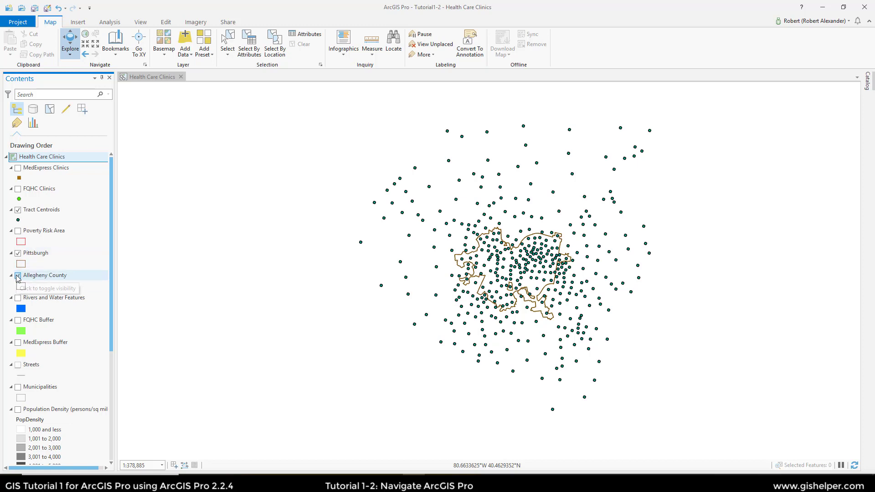
pyautogui.click(18, 275)
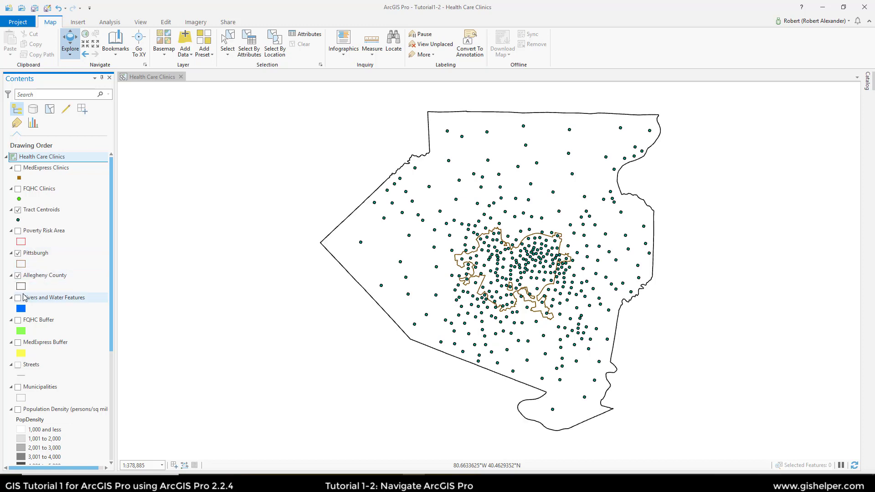
pyautogui.click(18, 365)
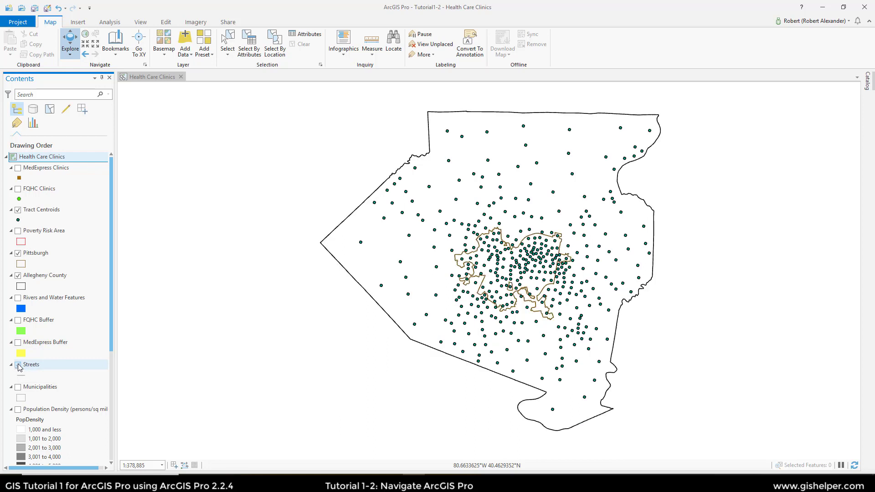
pyautogui.scroll(-5, 19, 383)
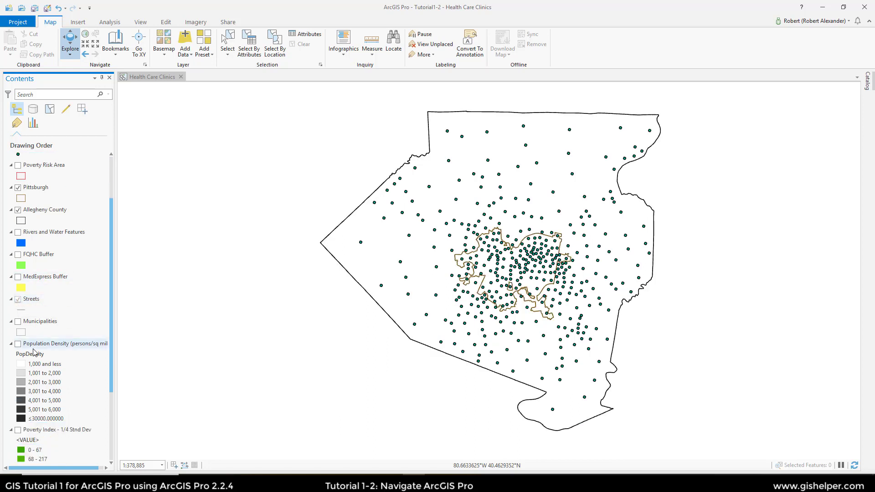
pyautogui.click(18, 386)
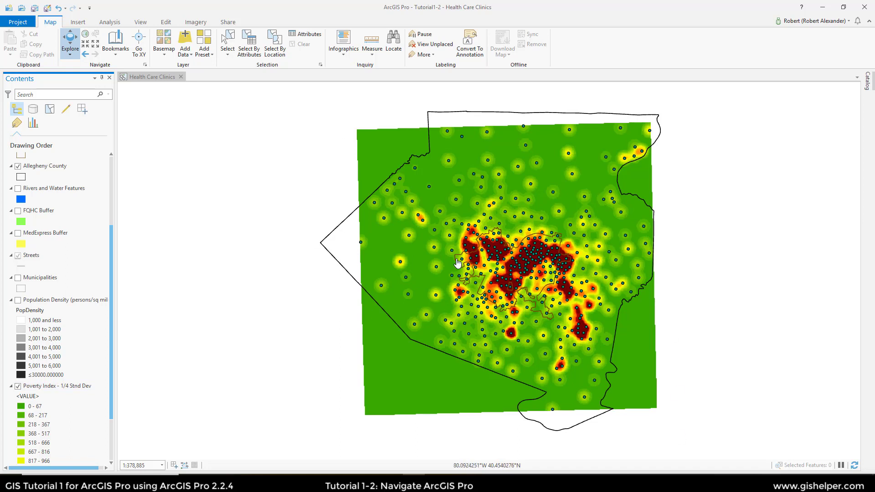
# Step: View the pop-up of a tract centroid just west of Pittsburgh and close it
pyautogui.click(457, 263)
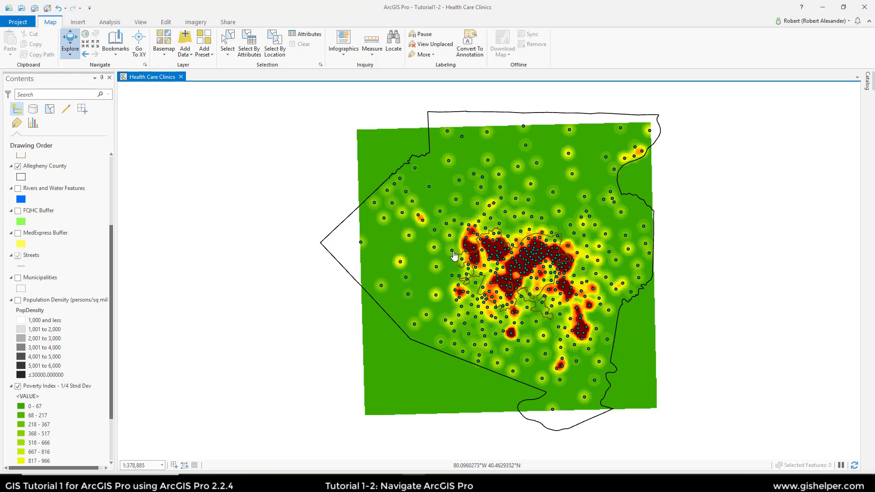
pyautogui.click(451, 252)
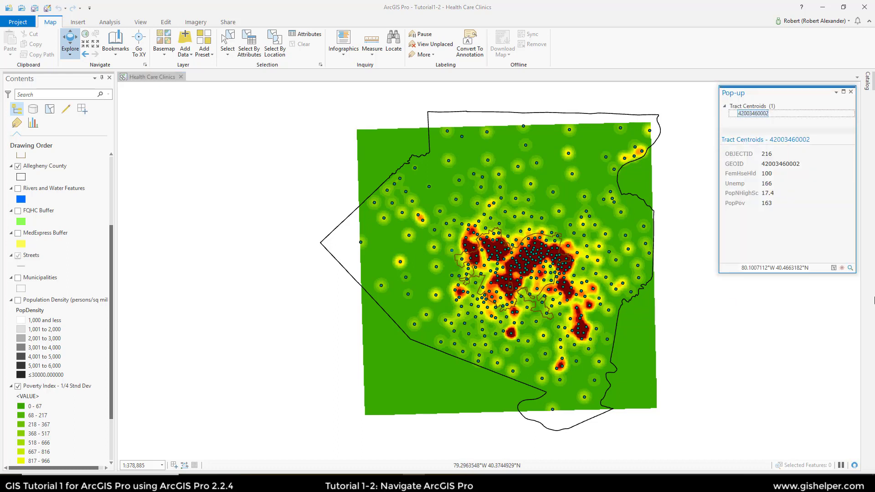
pyautogui.click(850, 92)
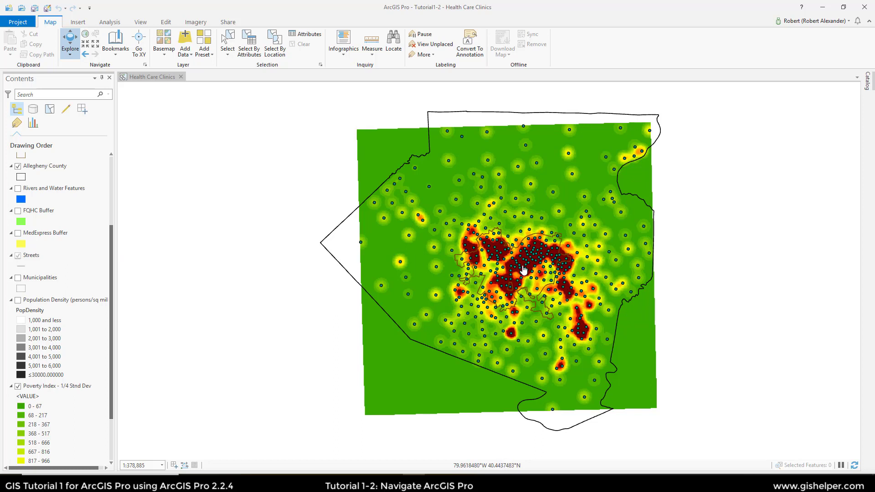
# Step: Zoom in on central Pittsburgh to a scale of about 1:26,000 to view the streets over the poverty index
pyautogui.scroll(3, 529, 257)
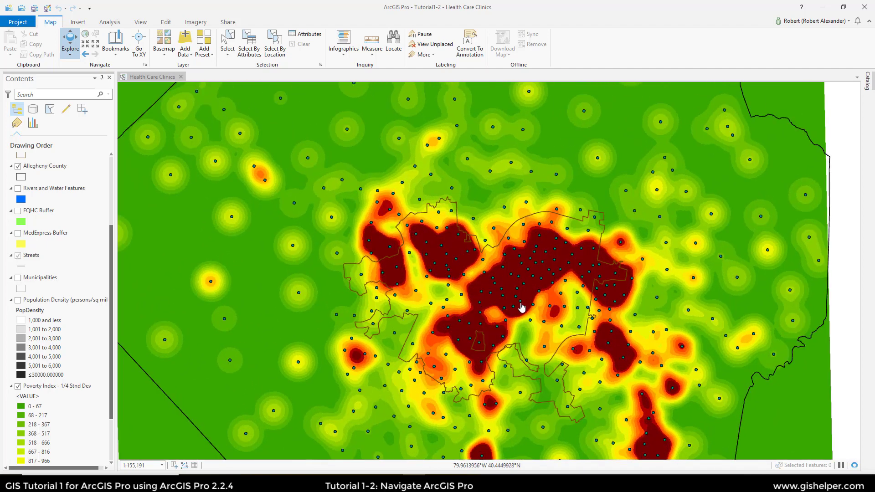
pyautogui.moveTo(515, 302); pyautogui.dragTo(504, 283)
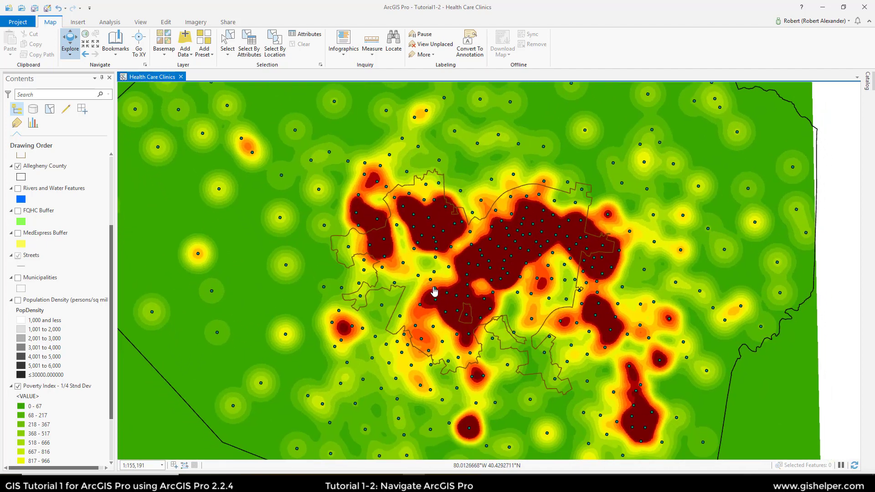
pyautogui.scroll(2, 438, 274)
pyautogui.scroll(3, 440, 266)
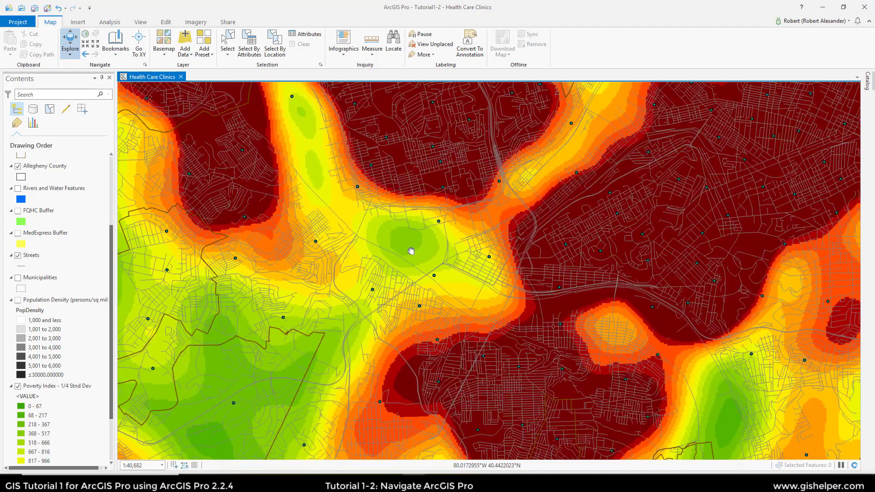
pyautogui.scroll(2, 441, 275)
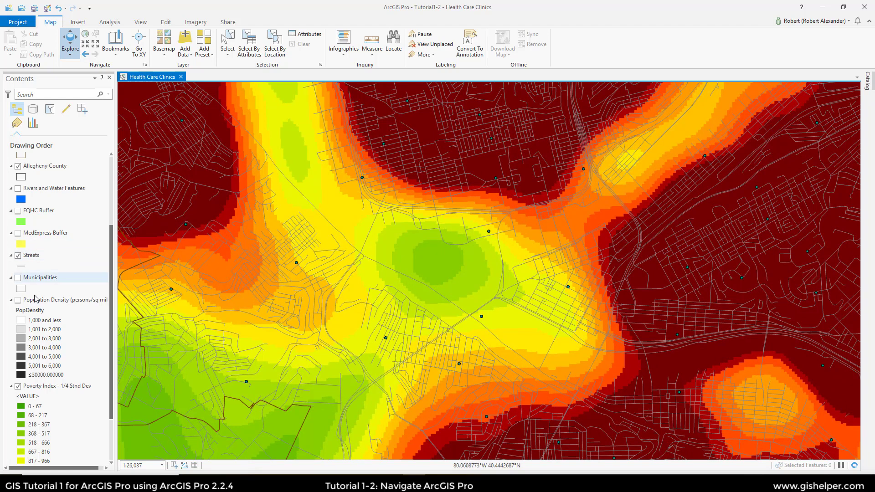
# Step: Turn off the Tract Centroids layer and zoom in to about 1:6,800 to read the street labels
pyautogui.scroll(5, 22, 241)
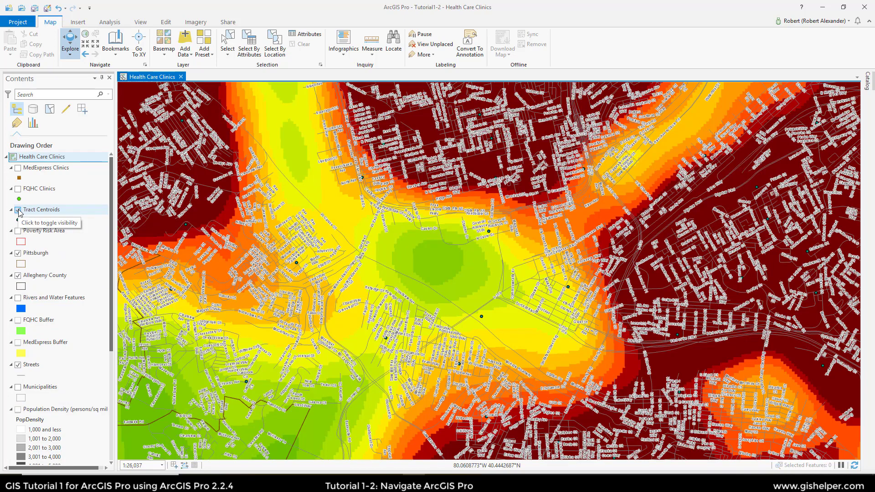
pyautogui.click(18, 210)
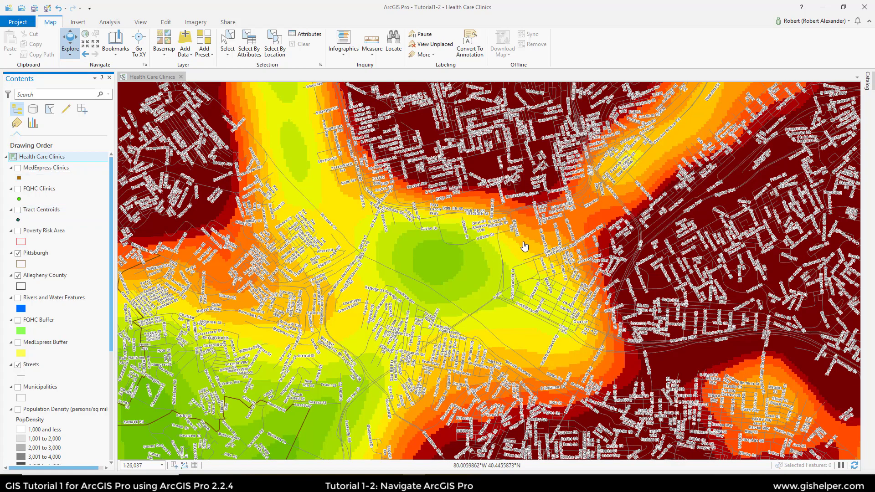
pyautogui.scroll(5, 454, 254)
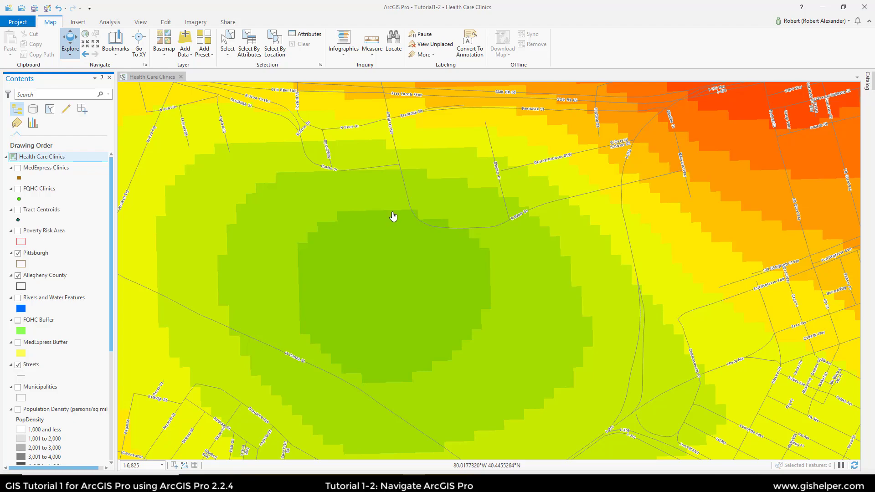
# Step: Return the map to its full extent and turn on all layers at once
pyautogui.scroll(-5, 346, 246)
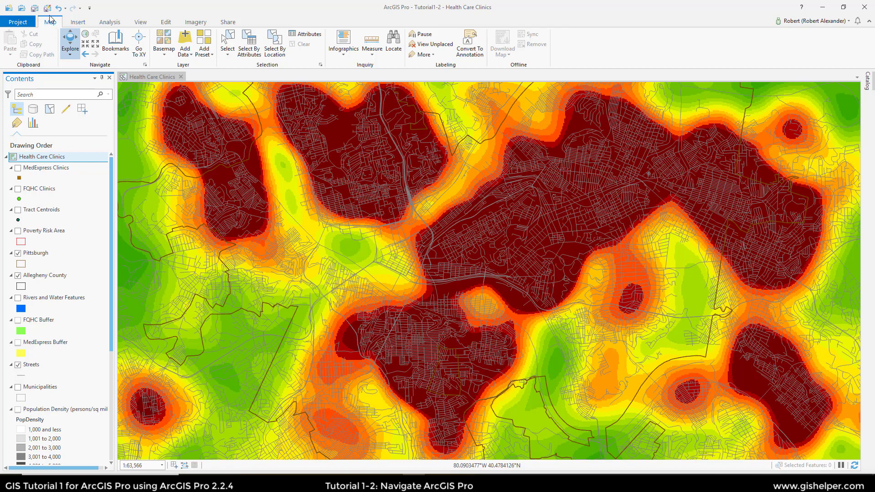
pyautogui.click(86, 34)
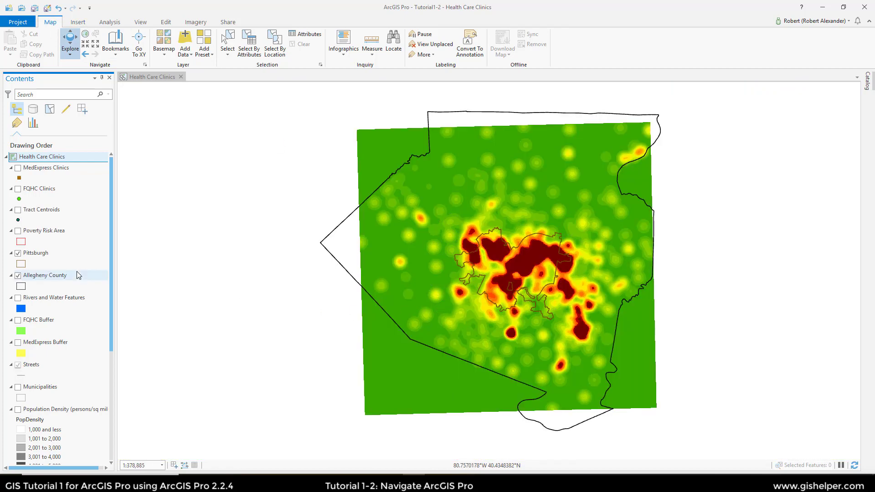
pyautogui.click(19, 254)
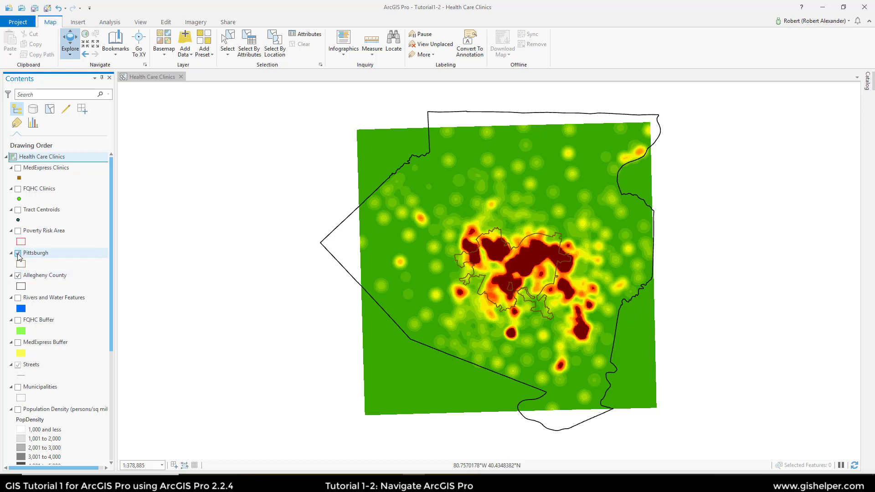
pyautogui.keyDown('ctrl'); pyautogui.click(18, 253); pyautogui.keyUp('ctrl')
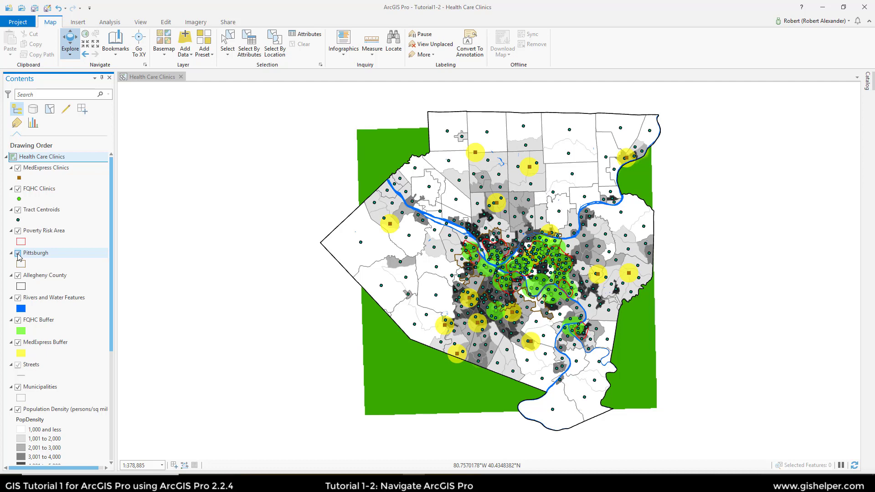
# Step: Turn off the Tract Centroids, Municipalities and Poverty Index - 1/4 Stnd Dev layers
pyautogui.click(17, 211)
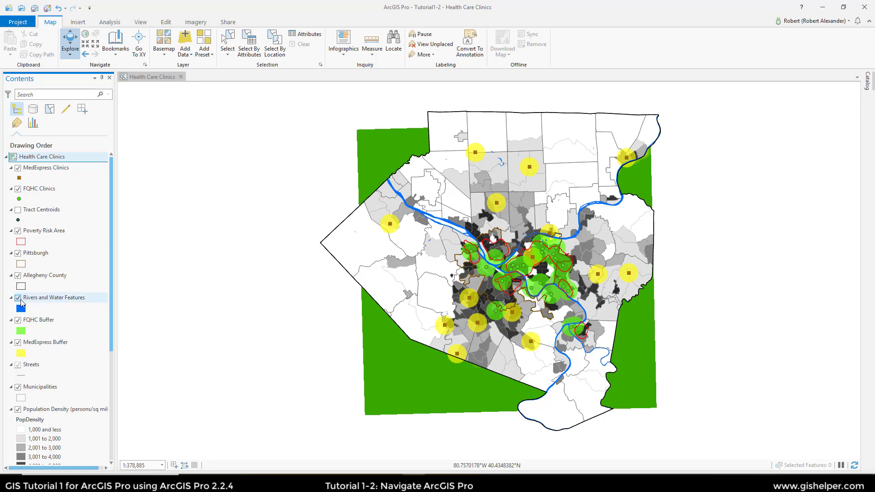
pyautogui.scroll(-1, 21, 303)
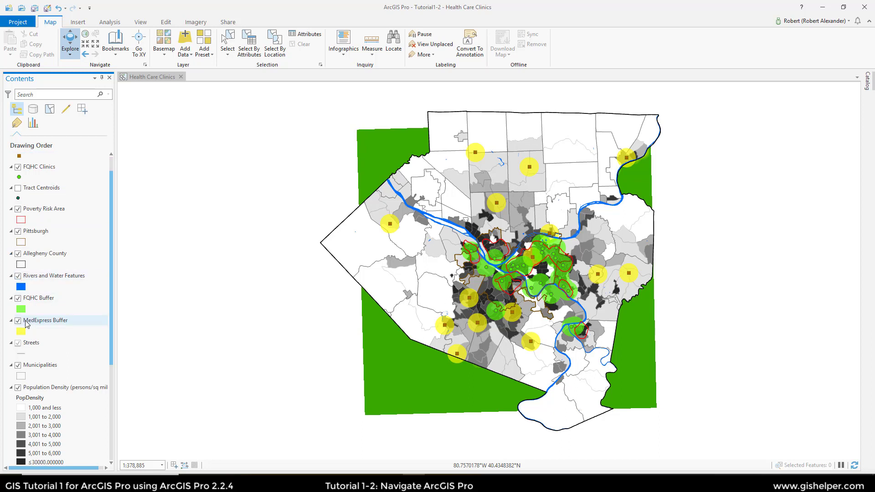
pyautogui.click(19, 366)
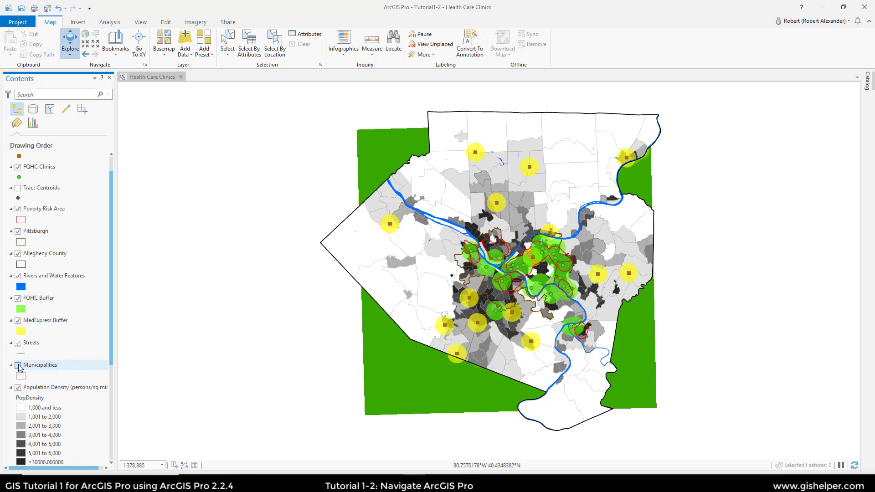
pyautogui.scroll(-2, 19, 368)
pyautogui.click(18, 429)
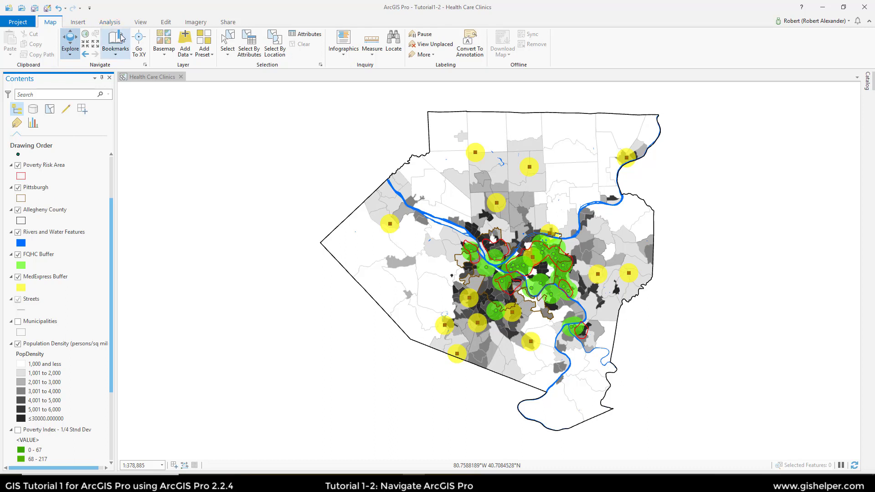
# Step: Zoom the map to the Poverty Areas bookmark of the Health Care Clinics map
pyautogui.click(116, 57)
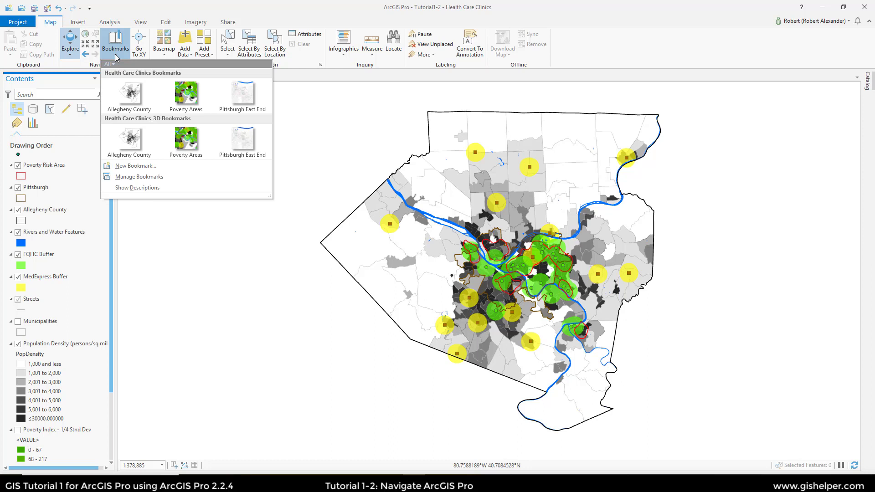
pyautogui.click(180, 97)
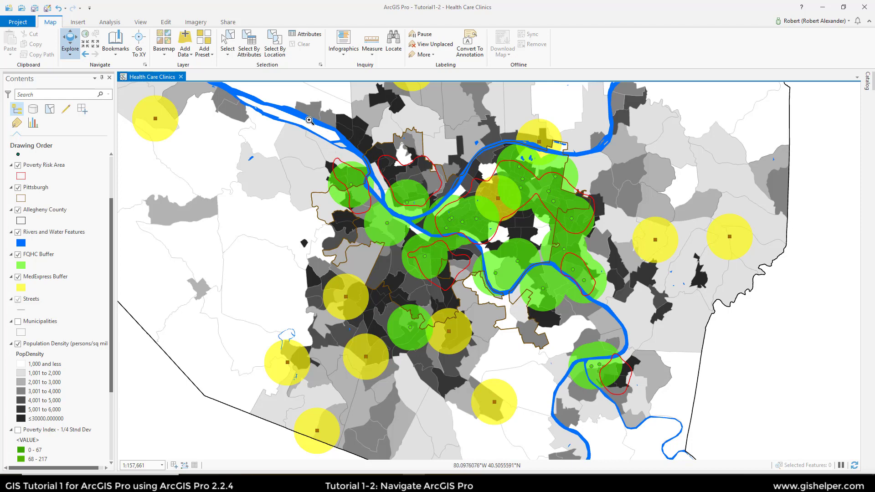
# Step: Zoom the map in to about 1:63,184 and save the view as a bookmark named McKeesport Poverty Area
pyautogui.moveTo(309, 120); pyautogui.dragTo(661, 409)
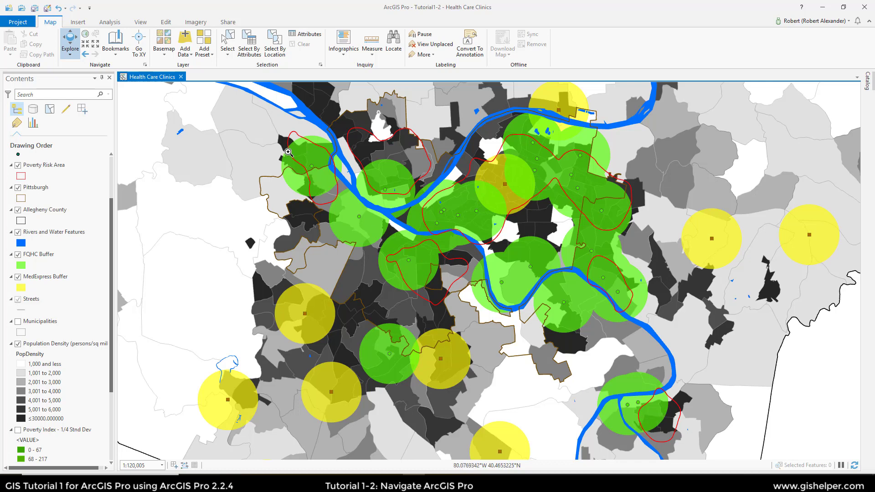
pyautogui.moveTo(277, 122); pyautogui.dragTo(693, 439)
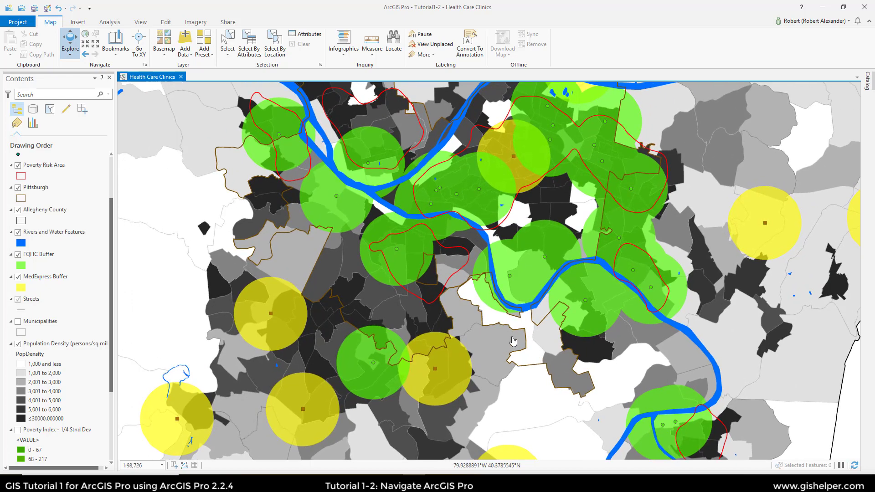
pyautogui.scroll(2, 494, 324)
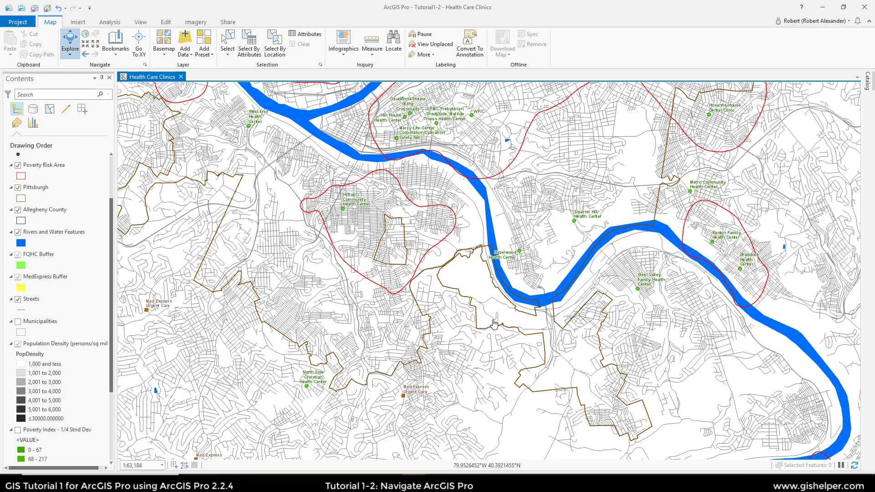
pyautogui.click(115, 56)
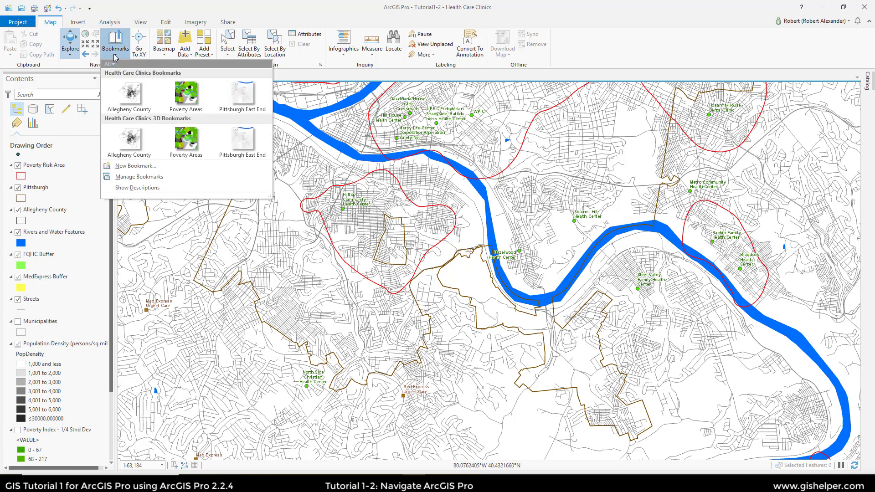
pyautogui.click(153, 168)
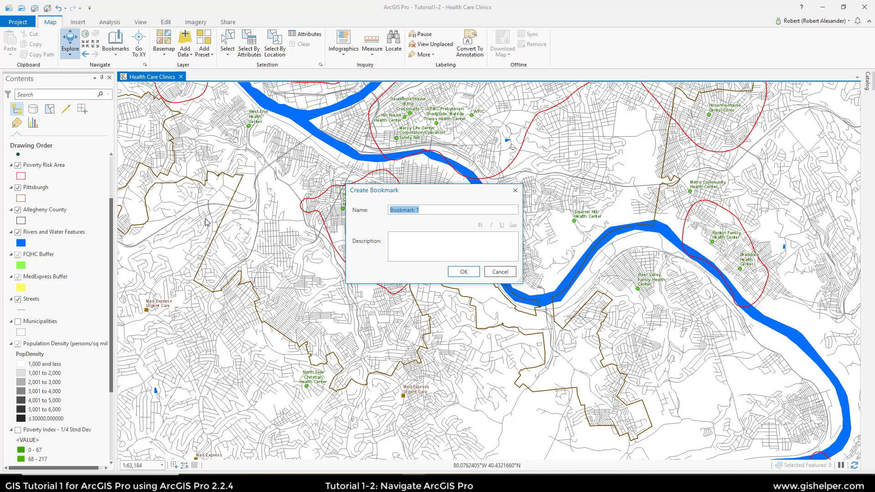
pyautogui.write('McKeesport Powerty Area')
pyautogui.click(462, 272)
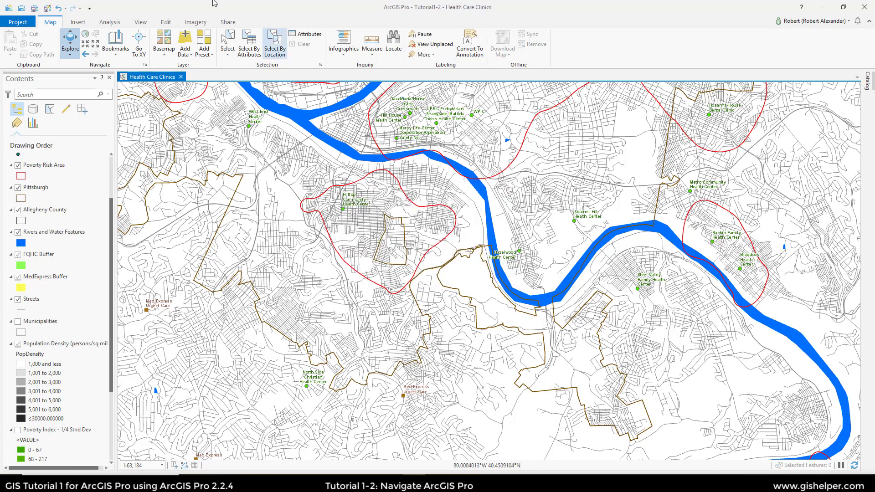
# Step: Zoom to the Allegheny County bookmark and return to the McKeesport Poverty Area bookmark of the Health Care Clinics map
pyautogui.click(105, 55)
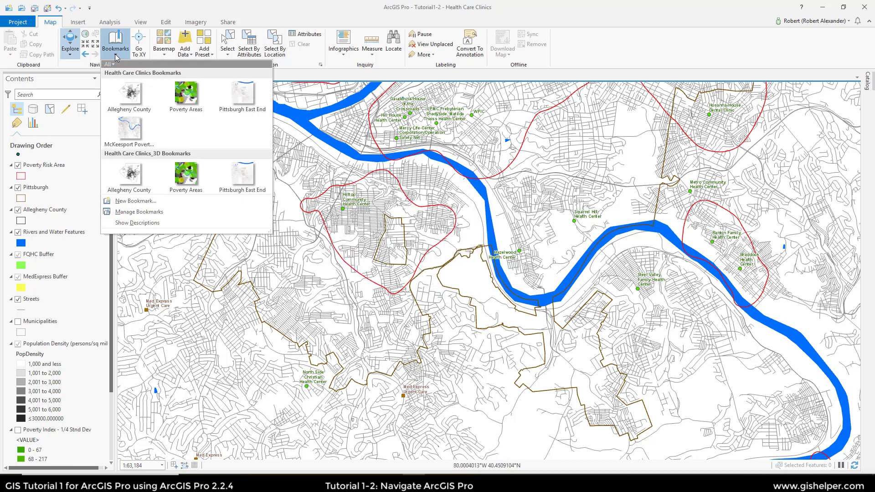
pyautogui.click(133, 99)
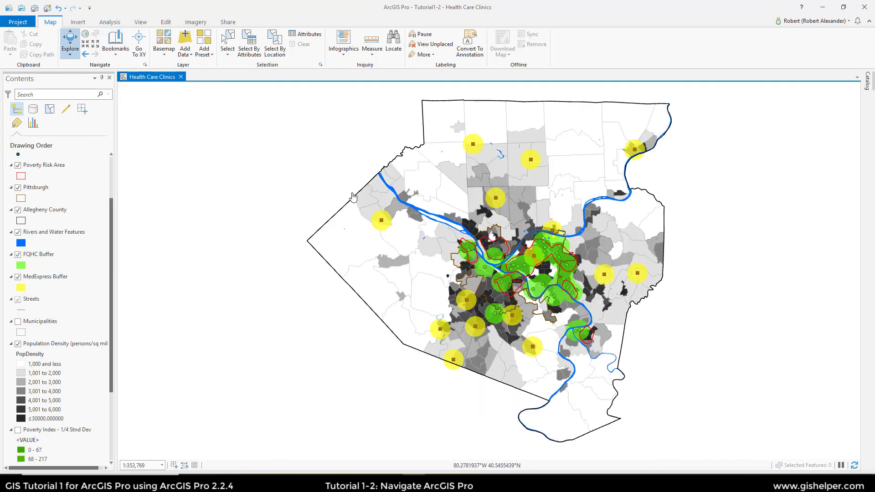
pyautogui.click(119, 60)
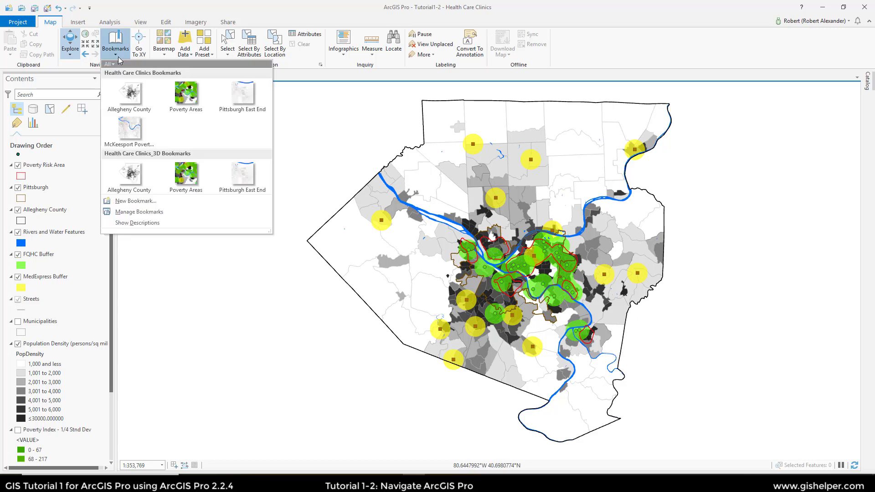
pyautogui.click(130, 140)
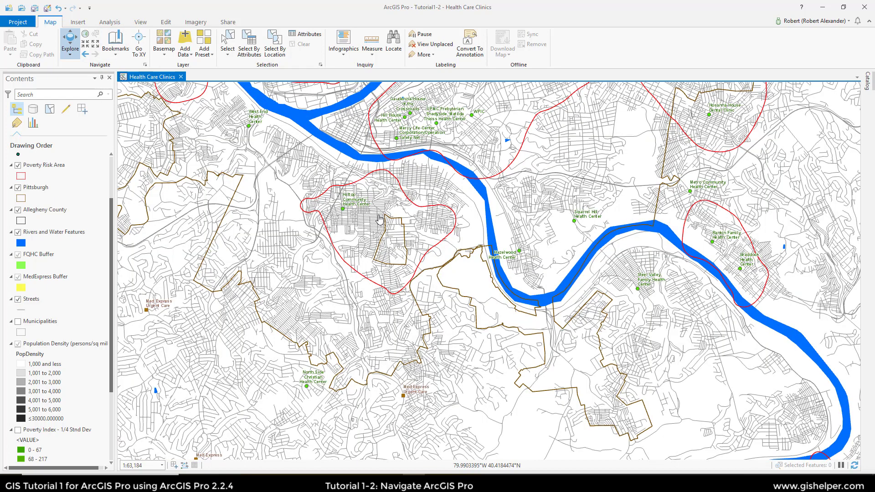
# Step: Reorder the Health Care Clinics bookmarks so McKeesport Poverty Area sits directly above Poverty Areas, and close the bookmark manager
pyautogui.click(125, 53)
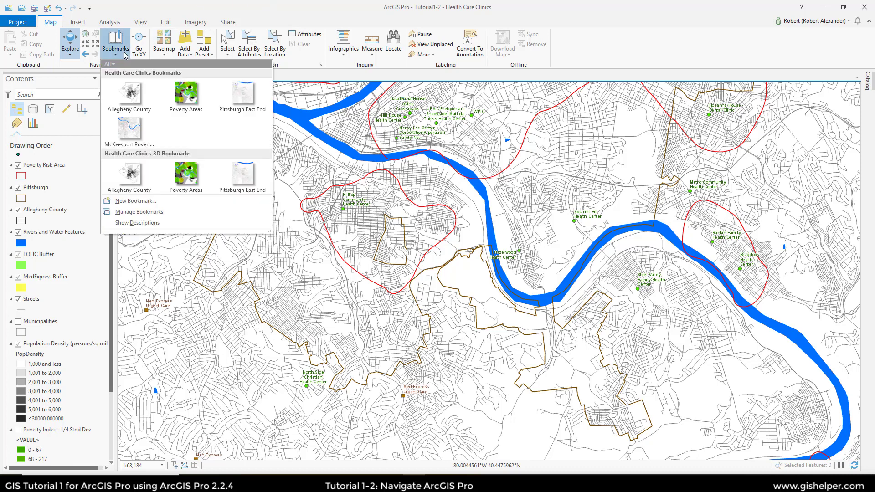
pyautogui.click(161, 213)
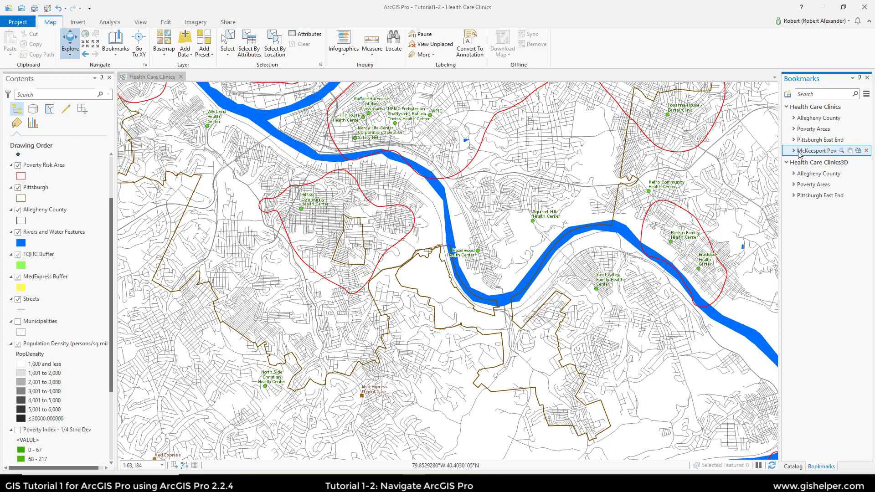
pyautogui.moveTo(794, 154); pyautogui.dragTo(799, 129)
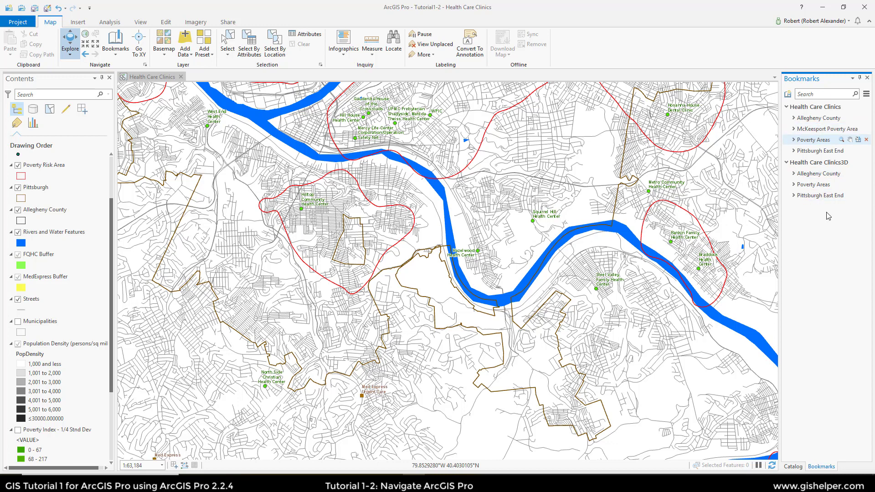
pyautogui.click(868, 78)
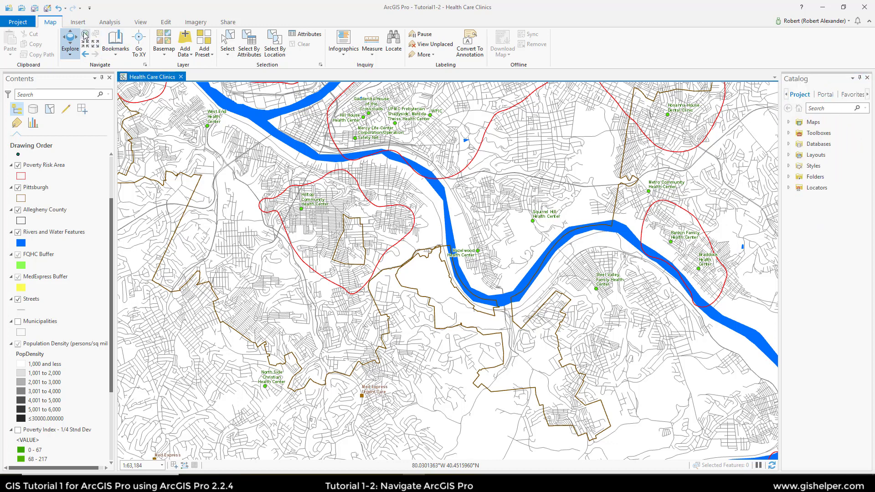
# Step: Return the map to its full extent, turn off the Population Density layer and turn on the Municipalities layer
pyautogui.click(86, 35)
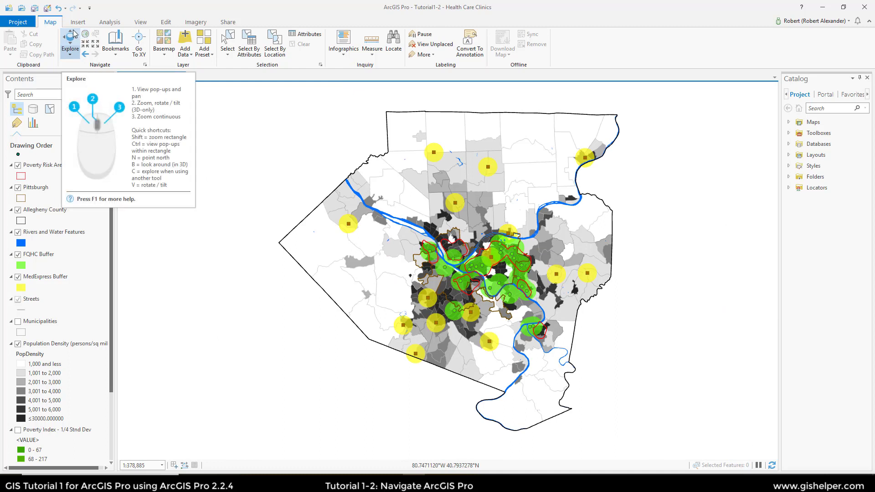
pyautogui.click(74, 34)
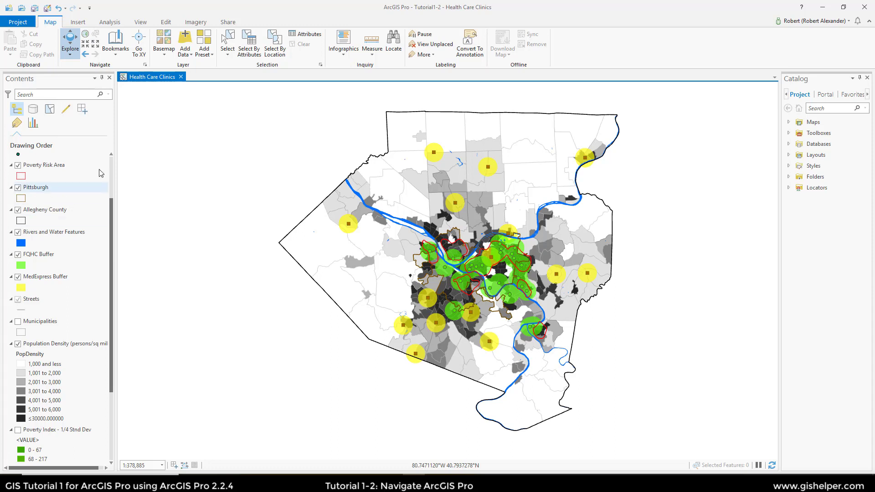
pyautogui.click(18, 343)
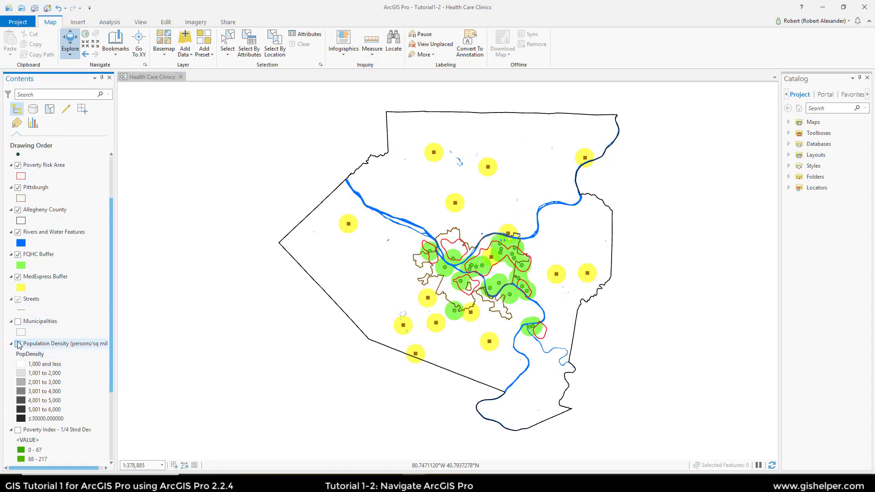
pyautogui.click(18, 322)
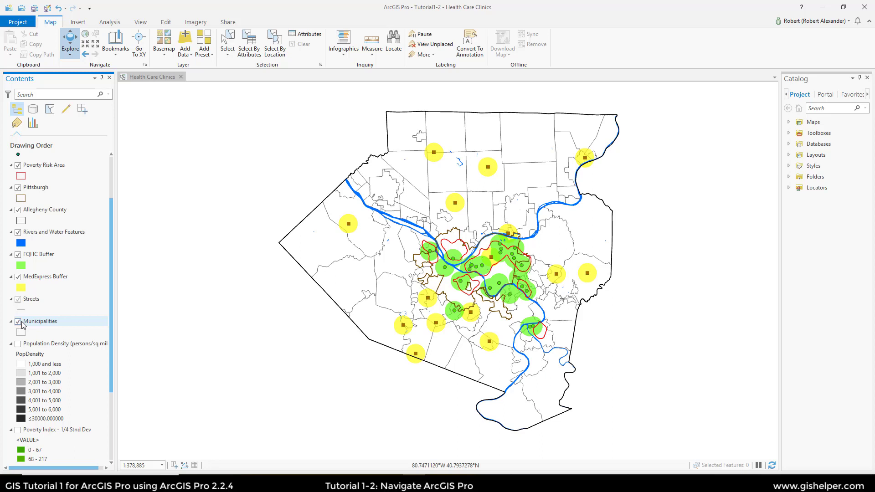
# Step: Open the attribute table of the Municipalities layer and examine its Shape, NAME, Shape_Length, Shape_Area and GEOID fields
pyautogui.rightClick(53, 322)
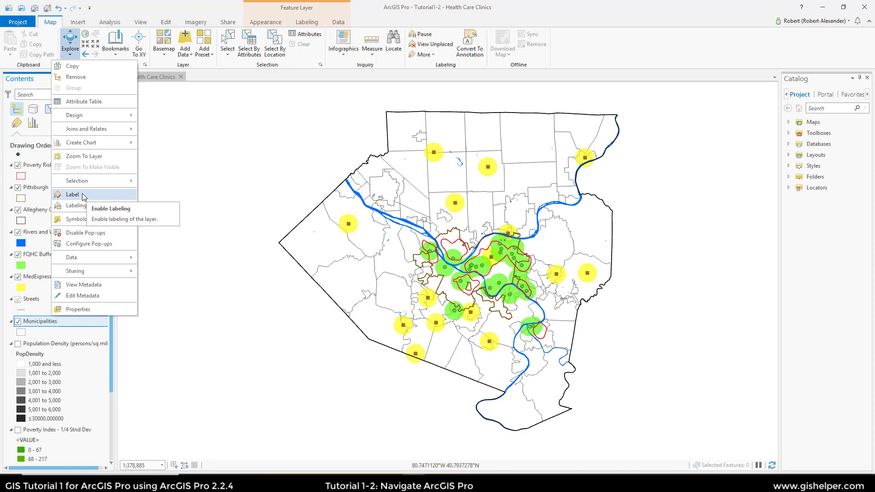
pyautogui.click(94, 105)
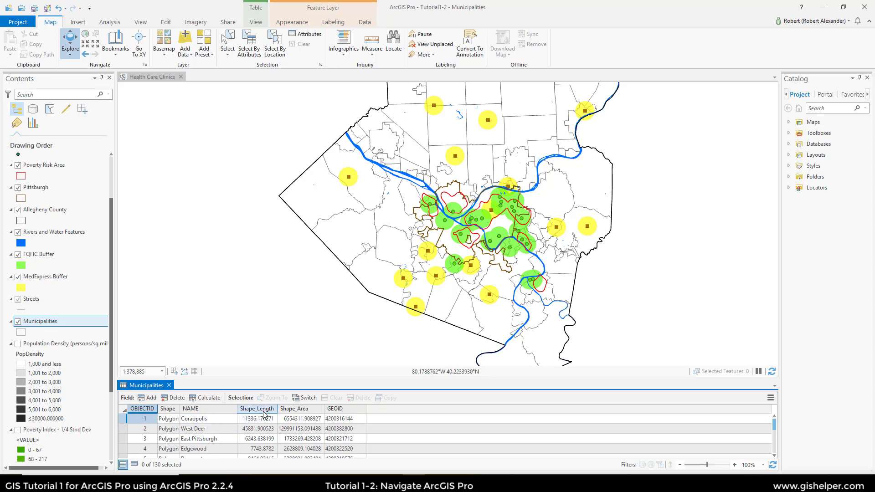
pyautogui.moveTo(264, 412)
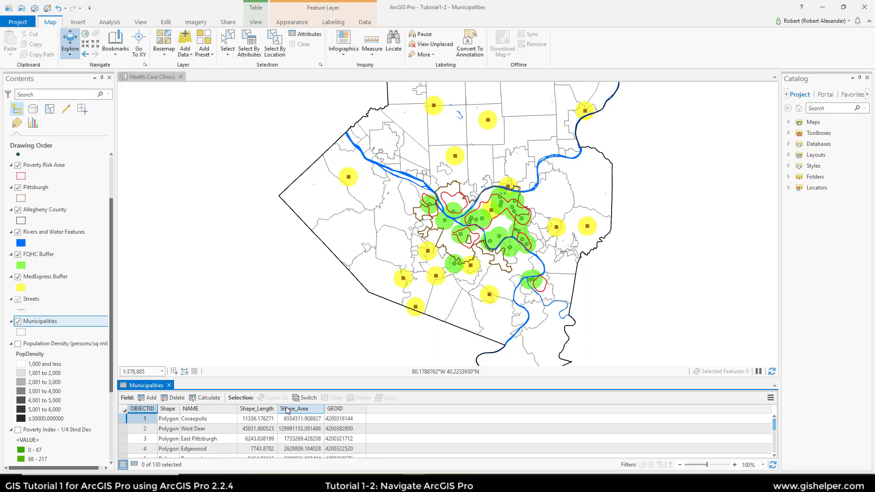
pyautogui.moveTo(226, 414)
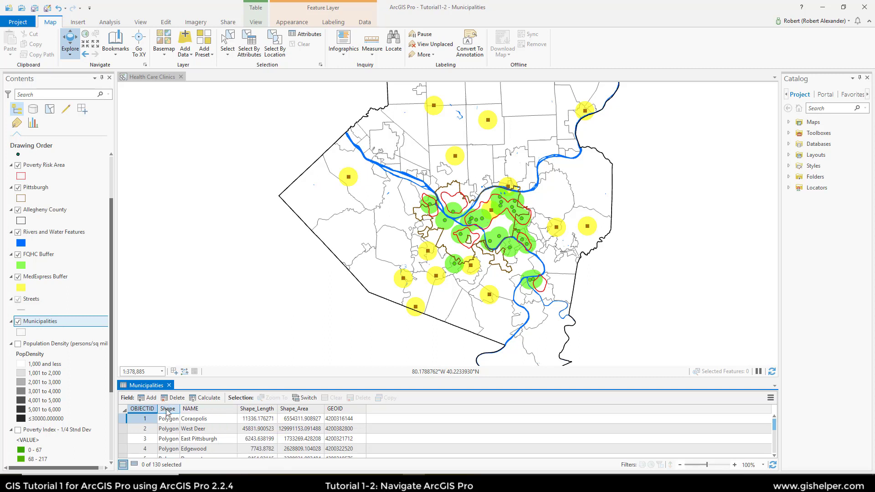
pyautogui.moveTo(341, 413)
# Step: Start Select Layer By Attribute for the Municipalities layer with New selection as the selection type
pyautogui.click(255, 47)
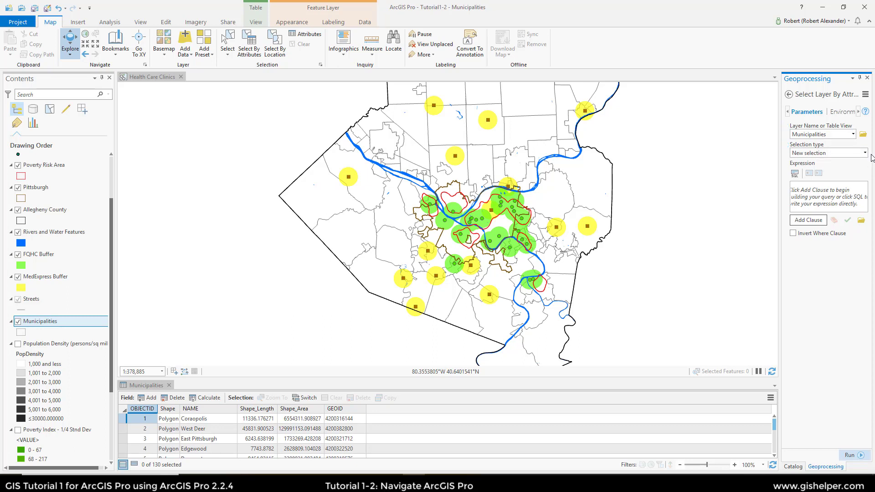
pyautogui.click(866, 154)
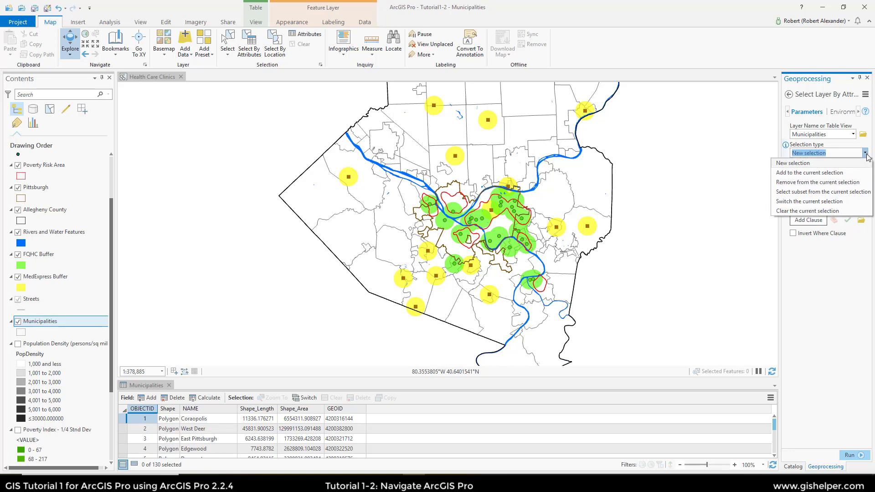
pyautogui.click(838, 164)
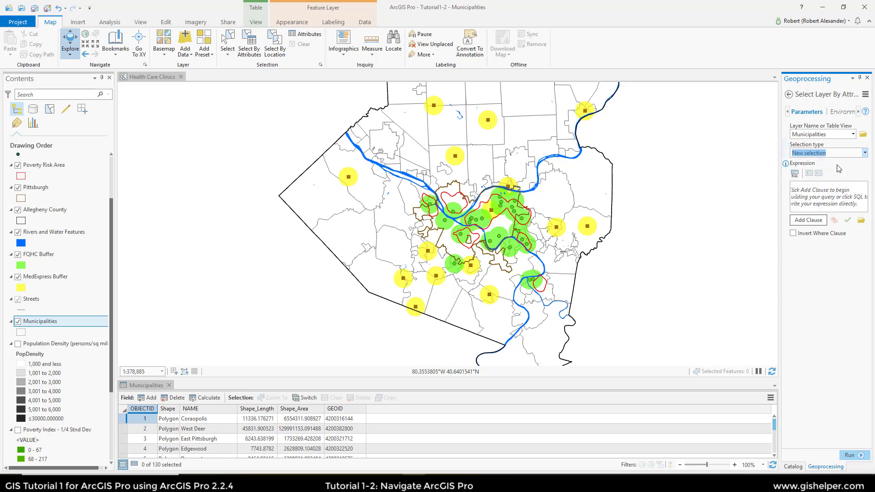
pyautogui.click(852, 171)
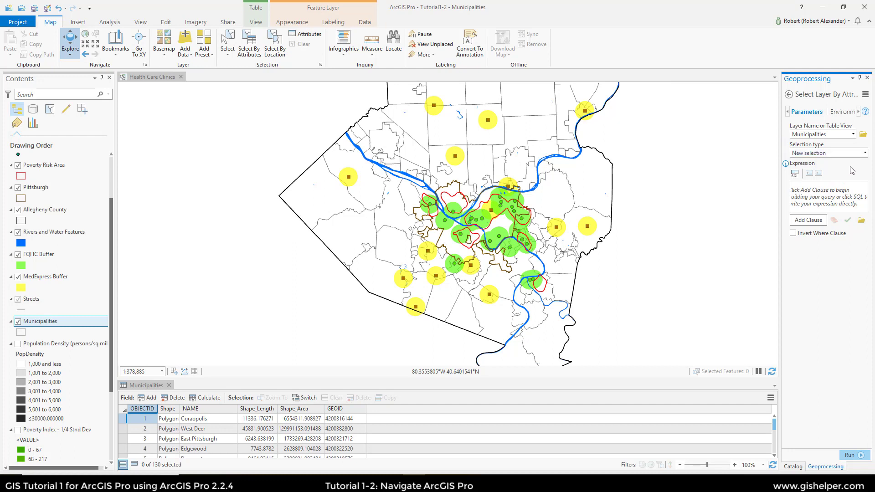
# Step: Add a clause to the Municipalities selection expression: NAME is Equal to McKees Rocks
pyautogui.click(817, 221)
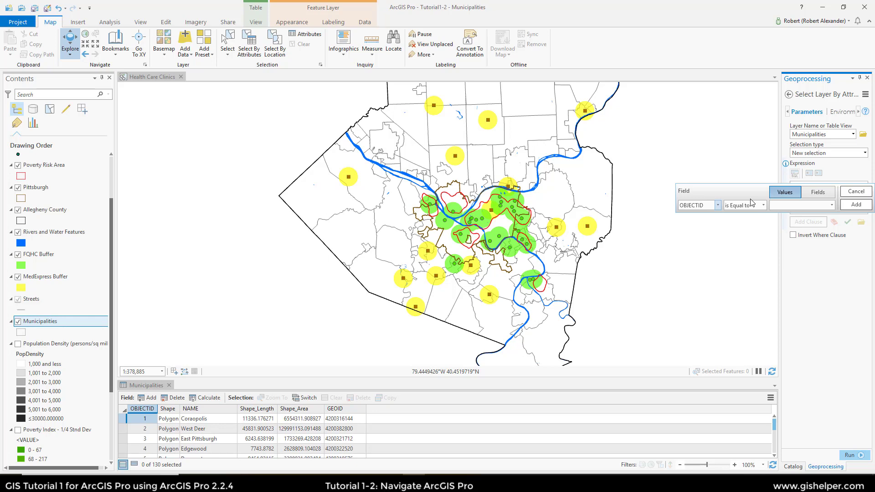
pyautogui.click(718, 205)
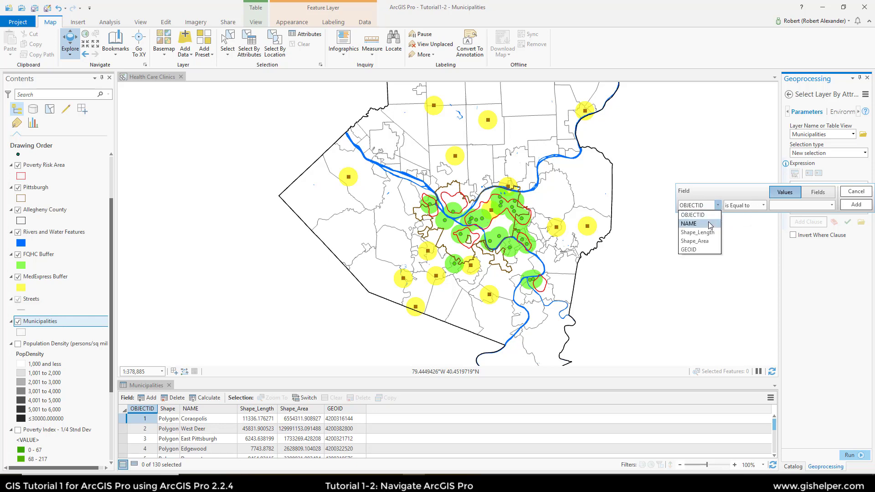
pyautogui.click(708, 223)
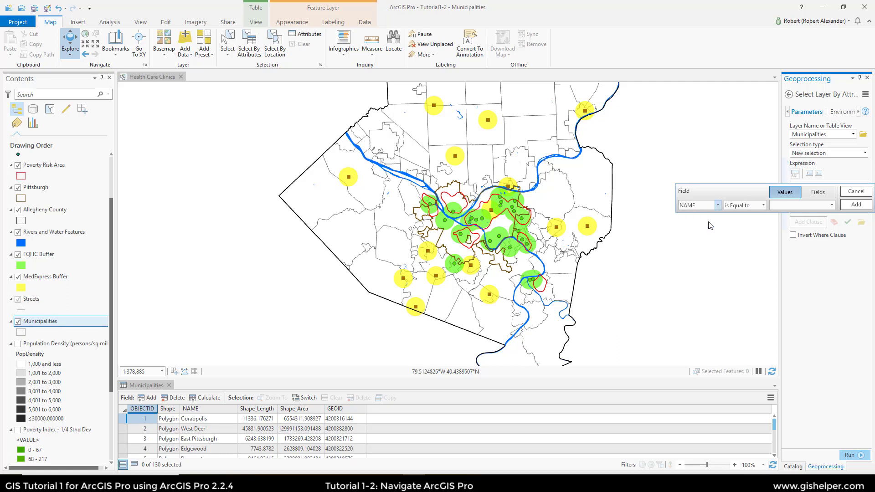
pyautogui.click(763, 208)
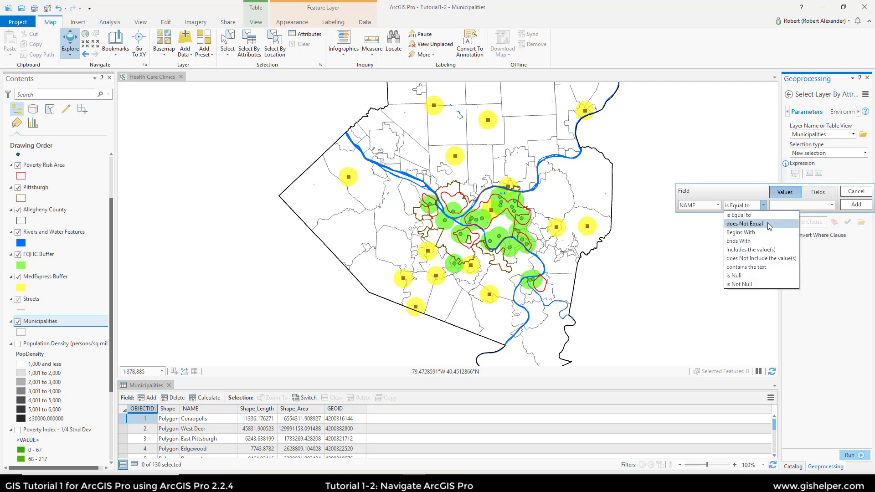
pyautogui.click(770, 217)
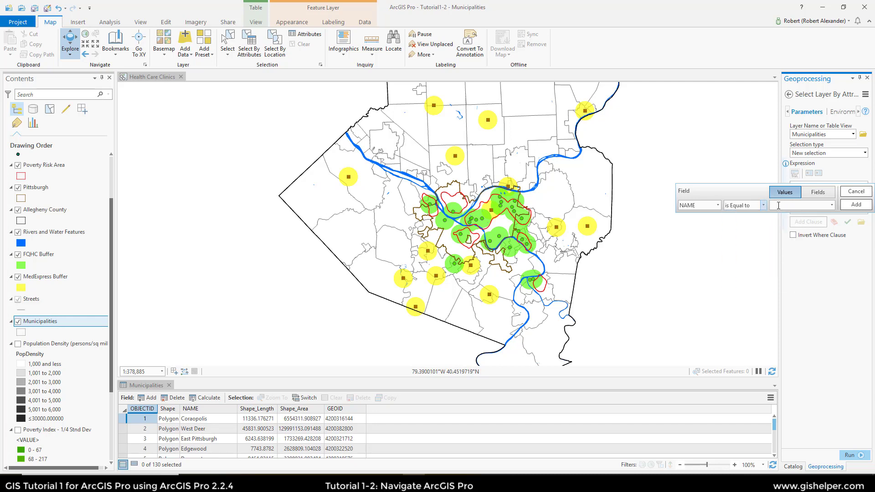
pyautogui.click(783, 207)
pyautogui.click(831, 205)
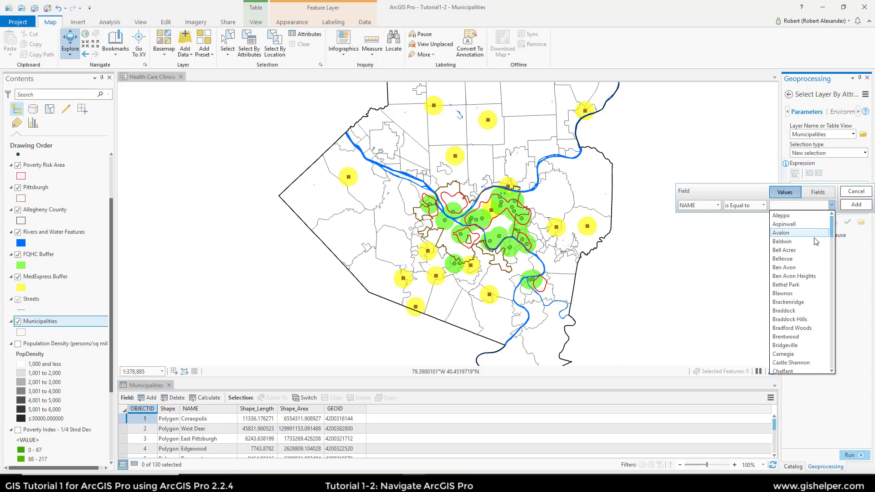
pyautogui.scroll(-1, 794, 302)
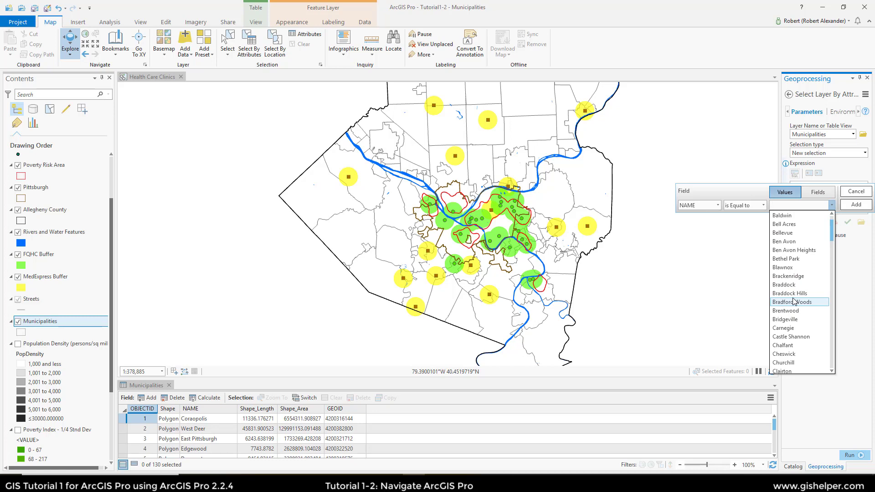
pyautogui.scroll(-12, 793, 301)
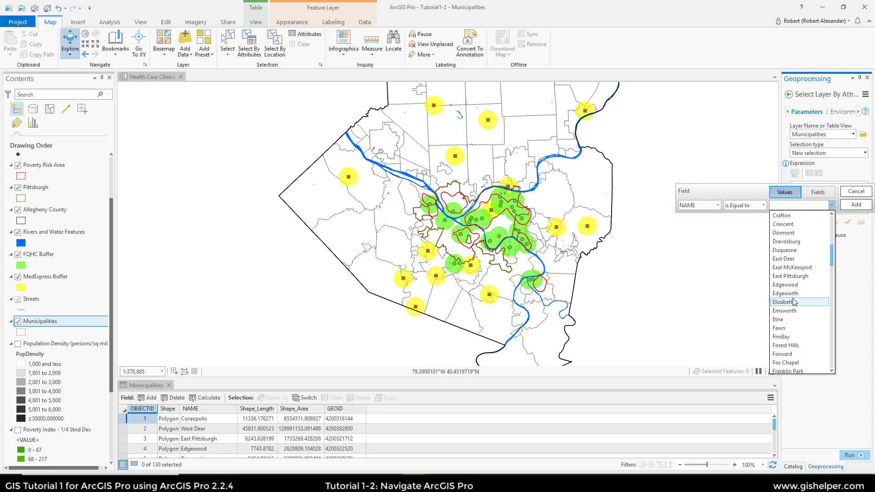
pyautogui.scroll(-5, 794, 302)
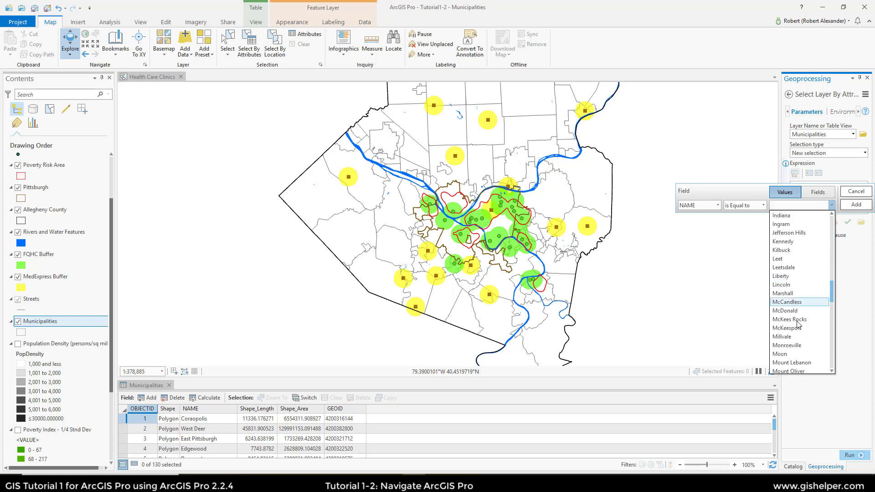
pyautogui.click(804, 321)
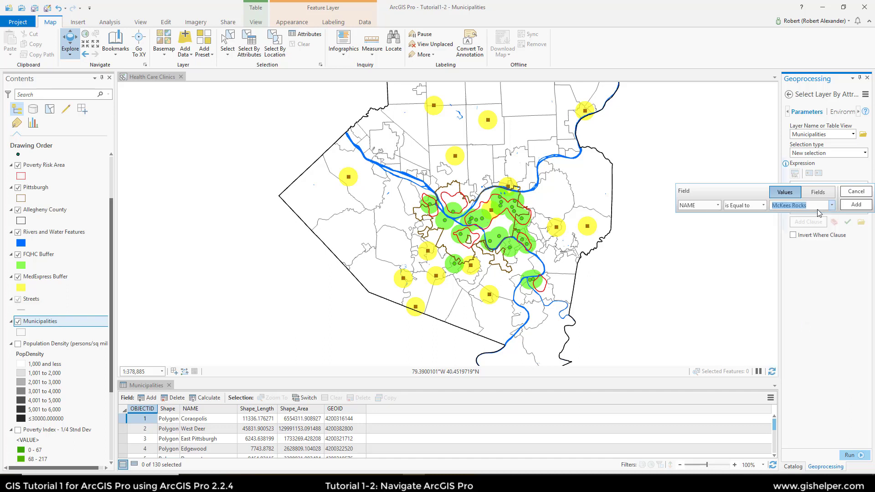
pyautogui.click(855, 206)
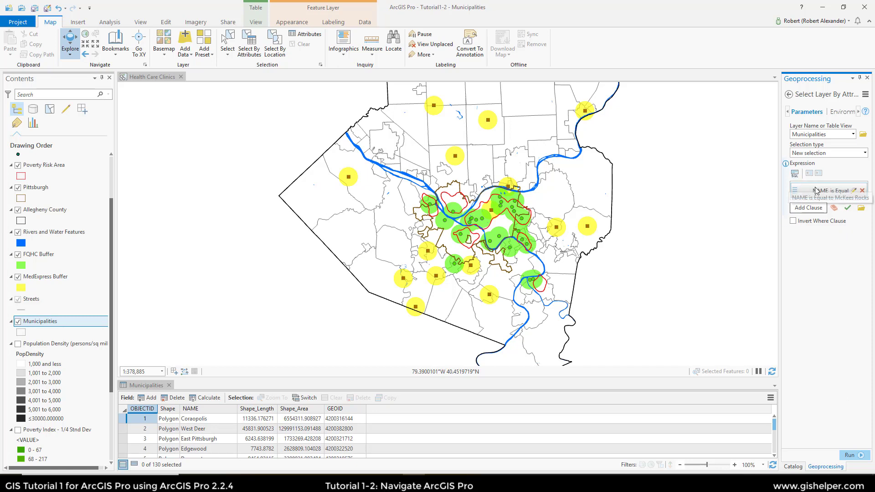
# Step: Examine the SQL form of the McKees Rocks expression and return to the clause view
pyautogui.click(795, 175)
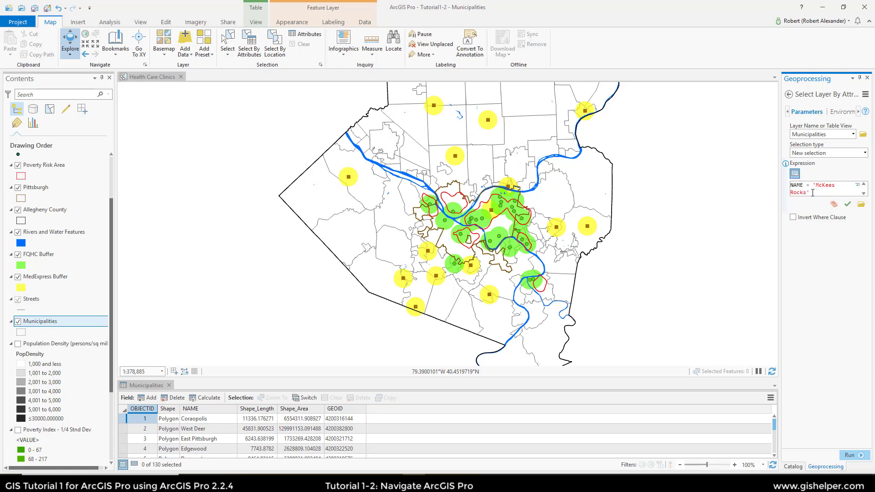
pyautogui.click(795, 174)
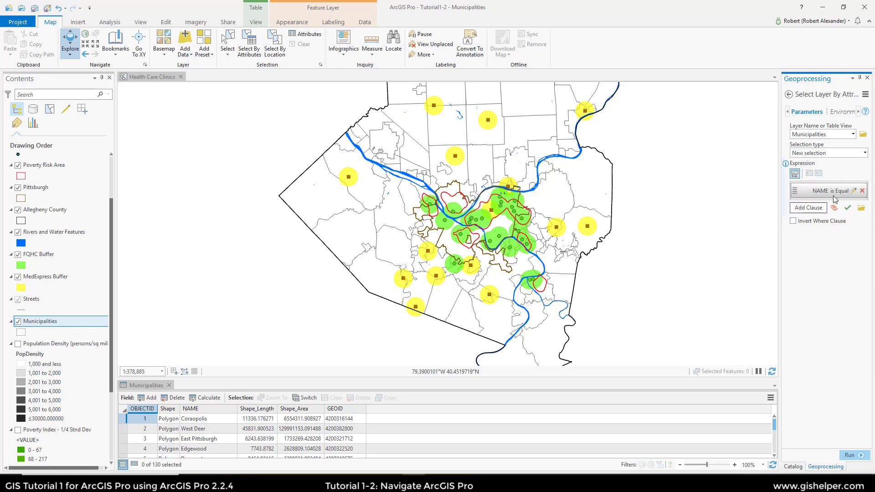
pyautogui.click(796, 175)
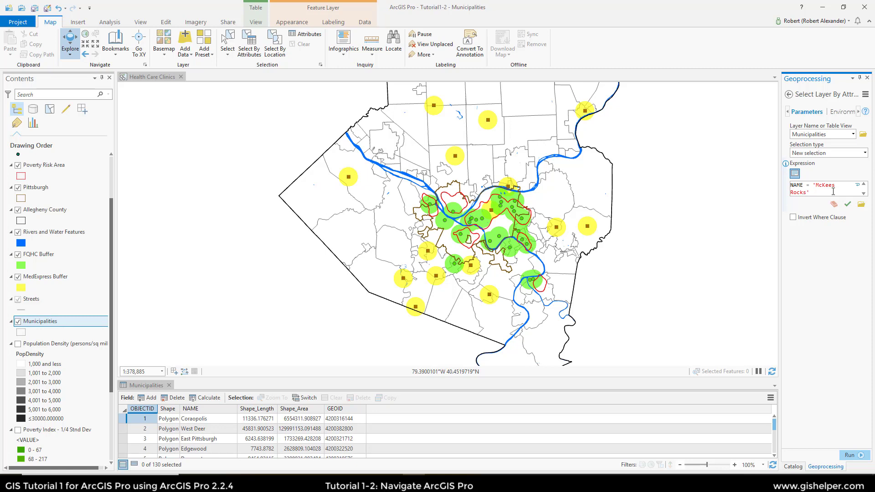
pyautogui.click(794, 174)
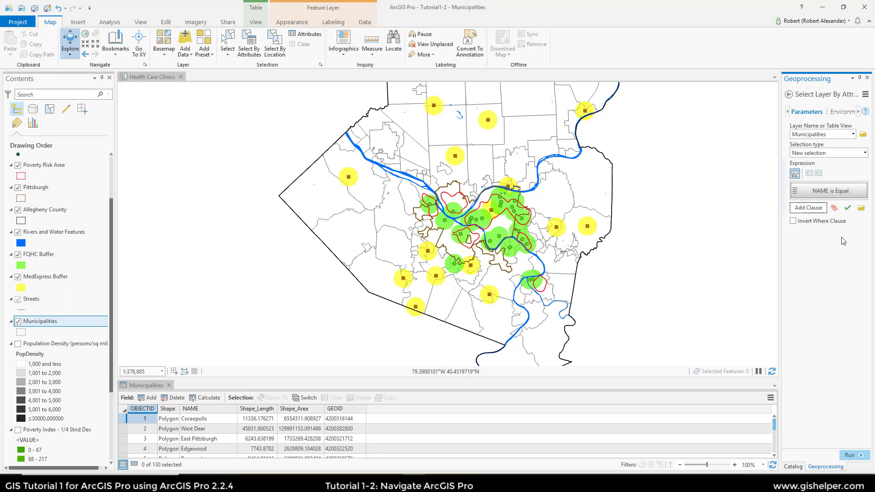
# Step: Run the McKees Rocks attribute selection and close the Geoprocessing pane
pyautogui.click(853, 455)
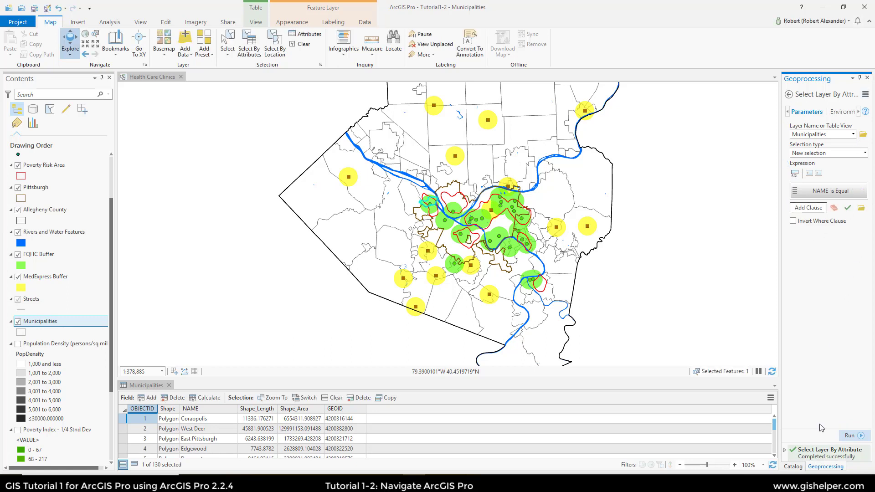
pyautogui.moveTo(822, 457)
pyautogui.click(867, 78)
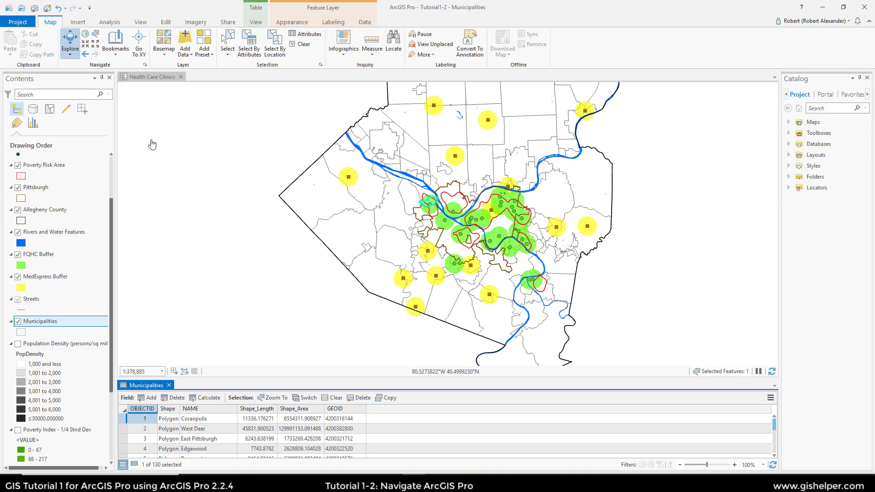
# Step: Show only the selected record in the Municipalities attribute table and zoom the map to the selected McKees Rocks boundary
pyautogui.click(85, 34)
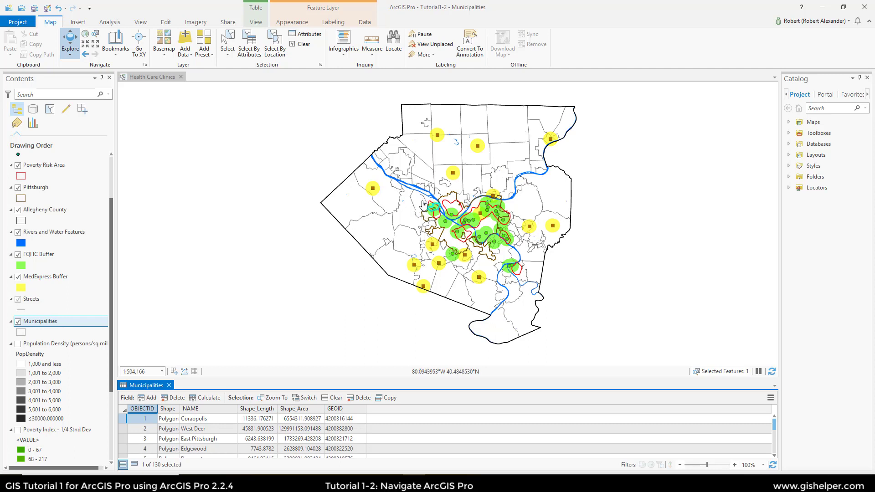
pyautogui.click(134, 464)
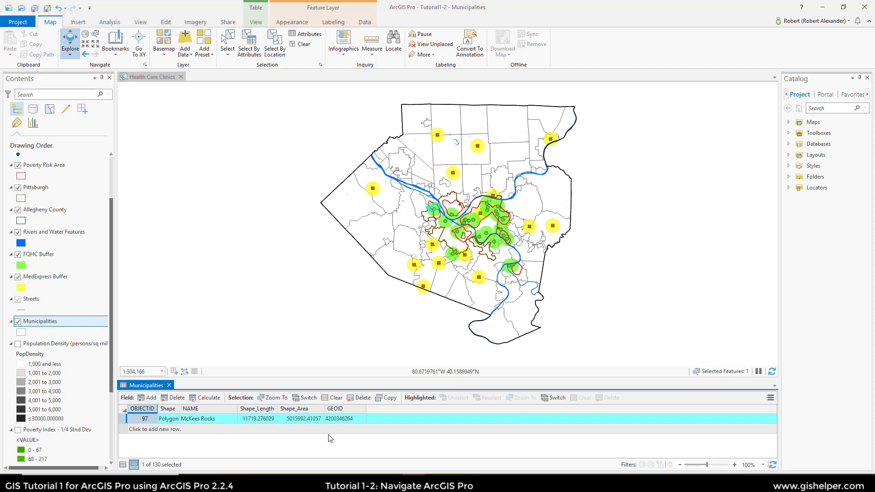
pyautogui.rightClick(44, 323)
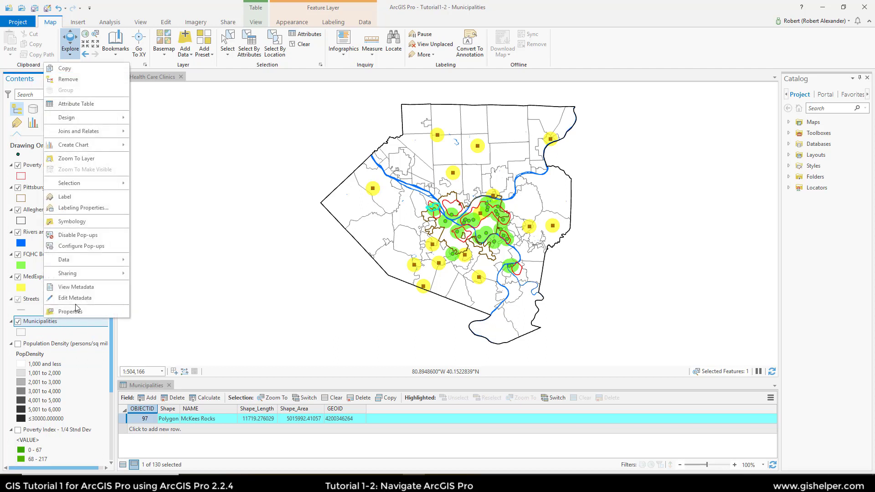
pyautogui.moveTo(101, 185)
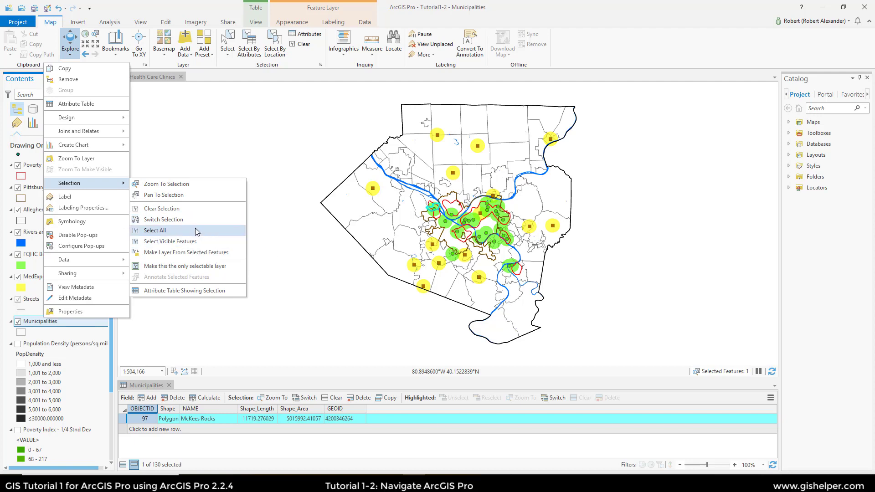
pyautogui.click(166, 184)
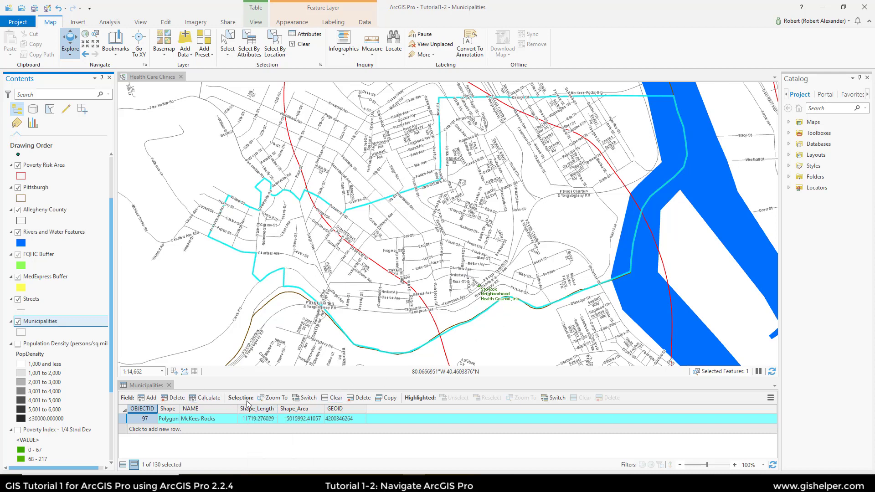
# Step: Clear the Municipalities selection, and switch the displayed layer from Municipalities to Population Density
pyautogui.click(334, 399)
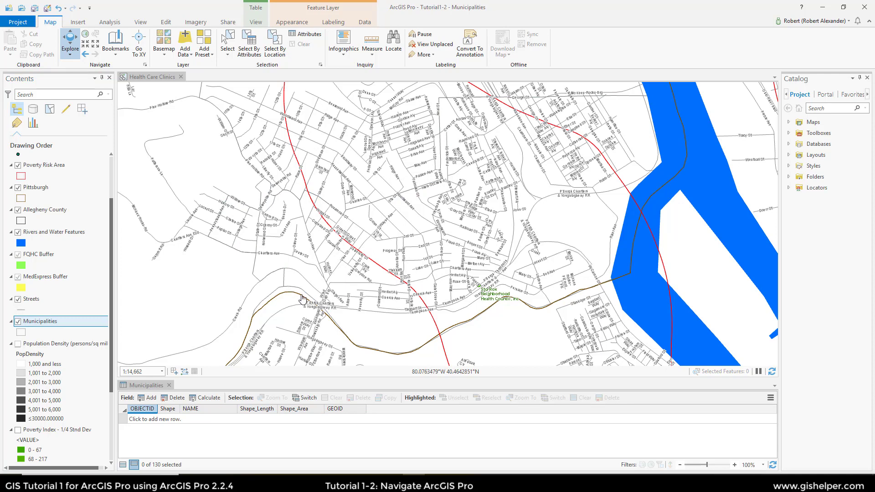
pyautogui.click(18, 322)
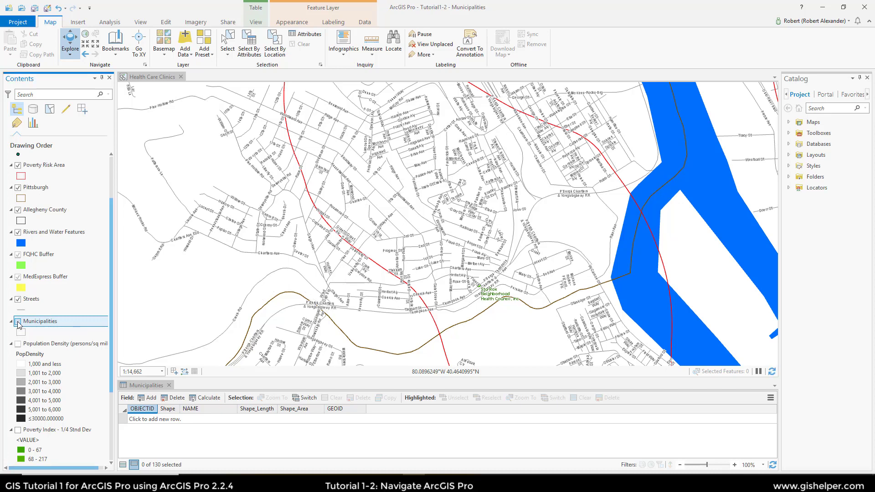
pyautogui.click(19, 344)
# Step: Zoom the map out until the Population Density layer draws, and close the Municipalities attribute table
pyautogui.scroll(-1, 363, 251)
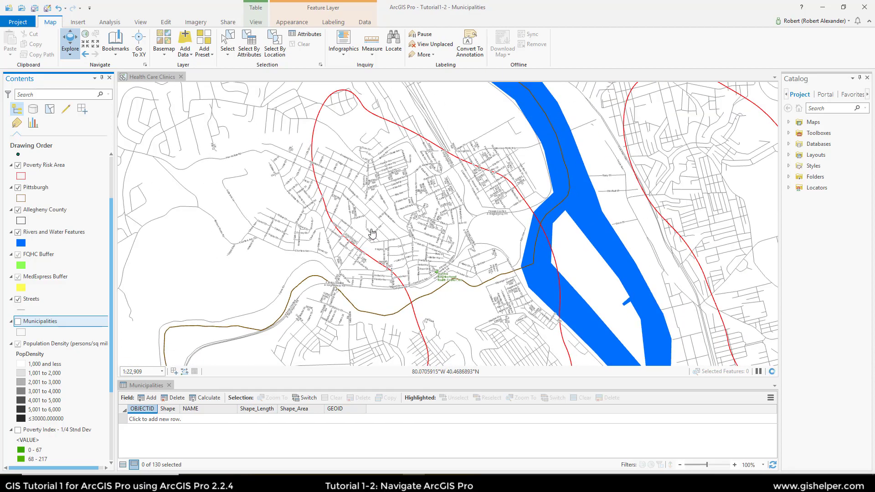
pyautogui.scroll(-2, 371, 232)
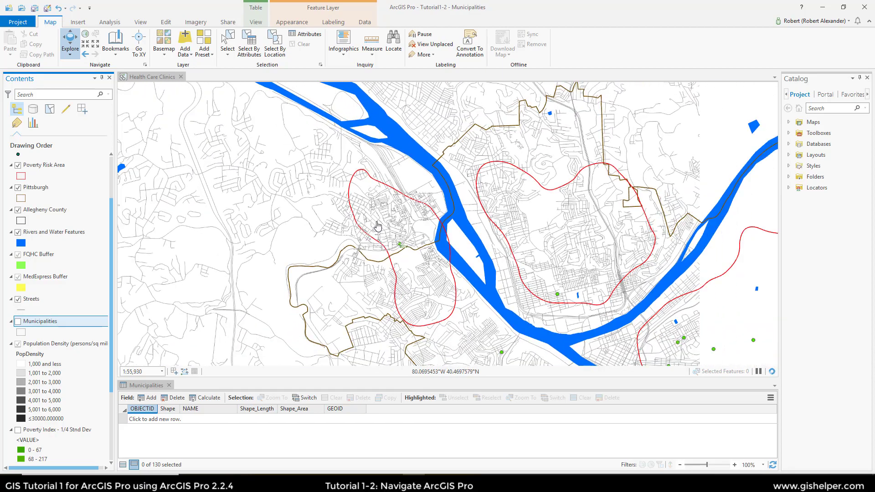
pyautogui.scroll(-1, 378, 228)
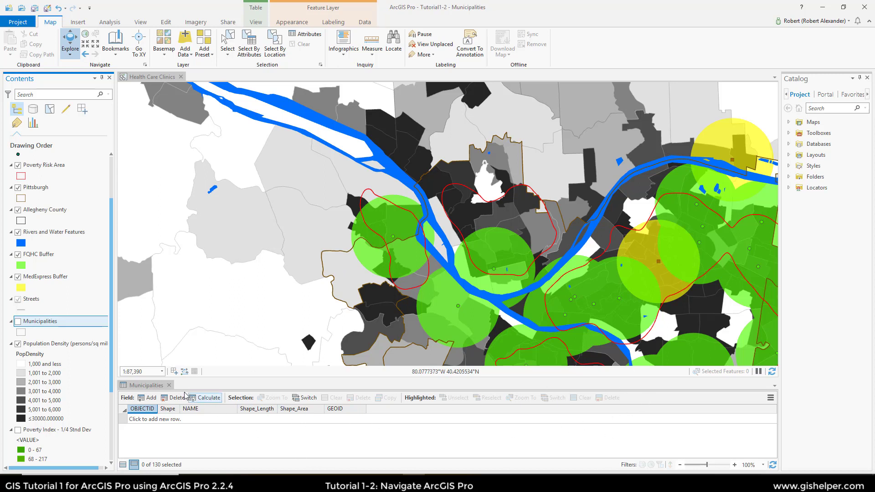
pyautogui.click(153, 388)
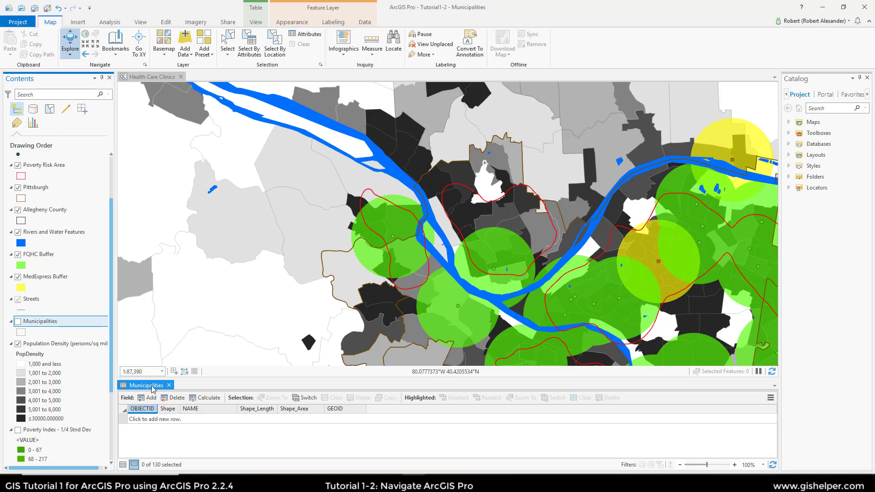
pyautogui.click(169, 386)
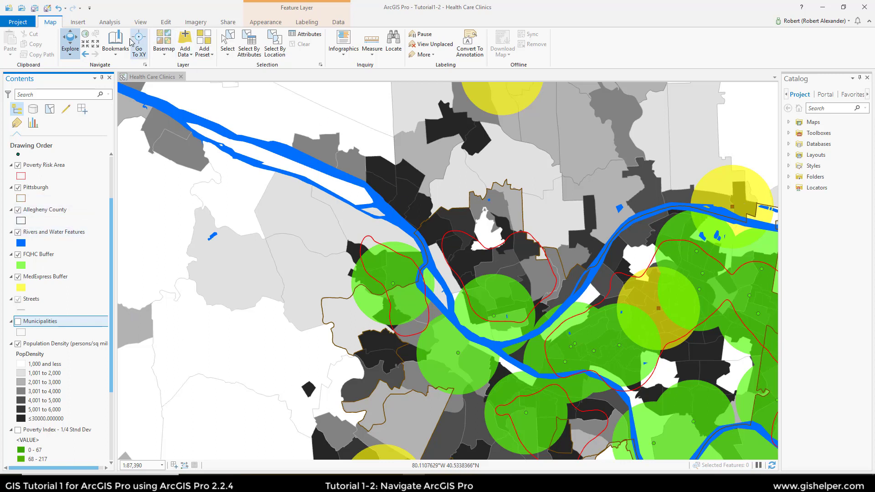
# Step: Return the map to its full extent and turn off the FQHC Buffer and MedExpress Buffer layers
pyautogui.click(84, 35)
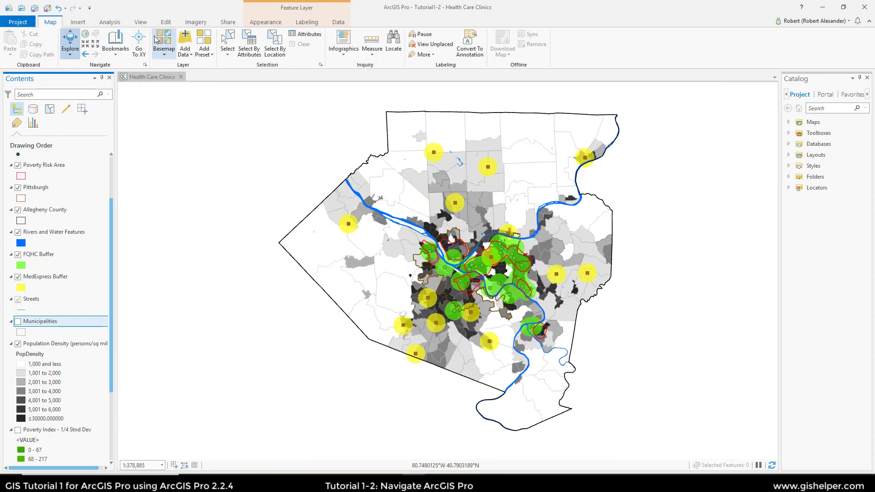
pyautogui.click(19, 255)
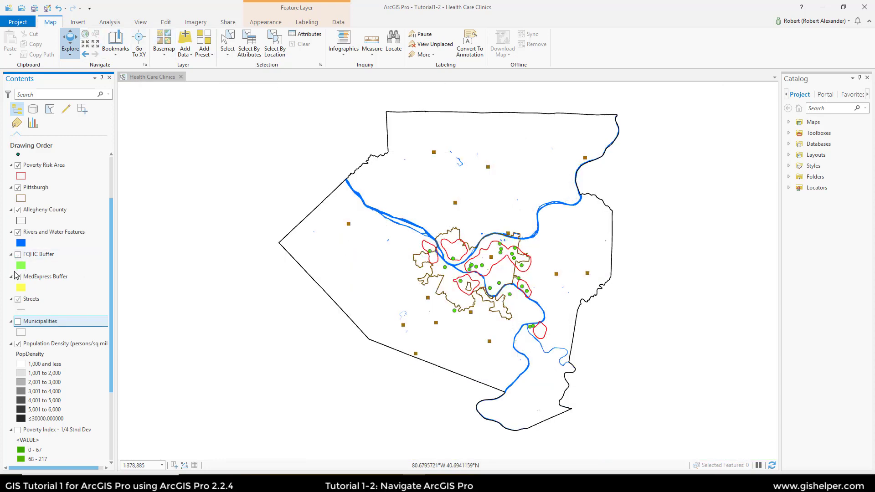
pyautogui.click(18, 277)
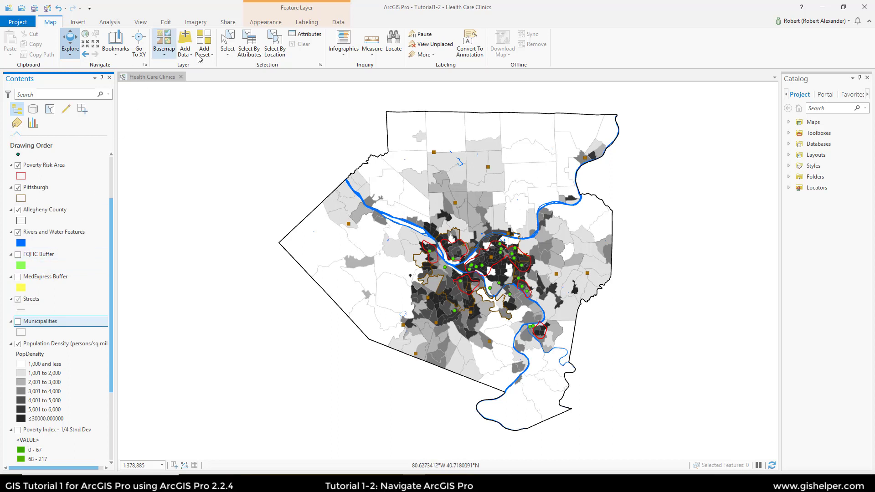
# Step: Start a new attribute selection with FQHC Clinics as the input layer
pyautogui.click(249, 48)
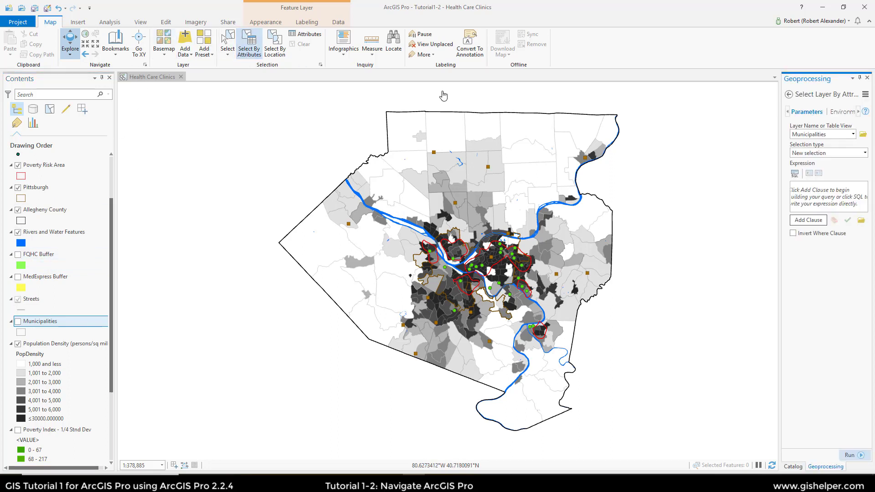
pyautogui.click(854, 135)
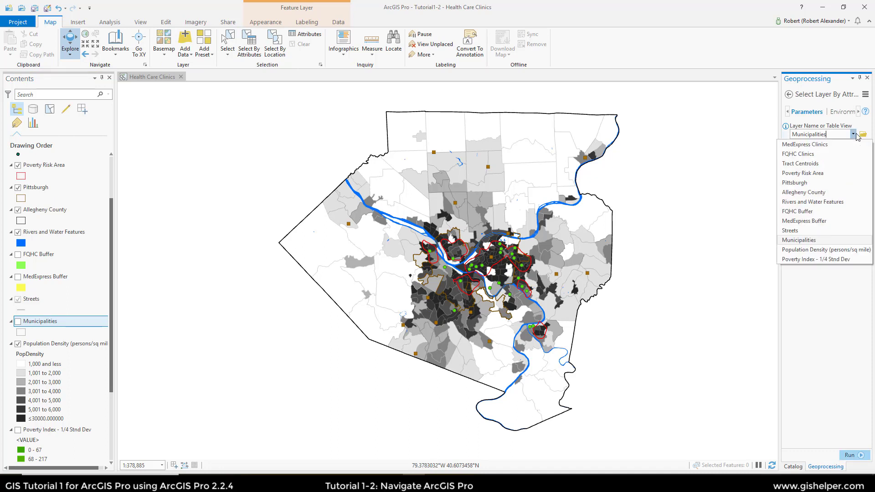
pyautogui.click(813, 155)
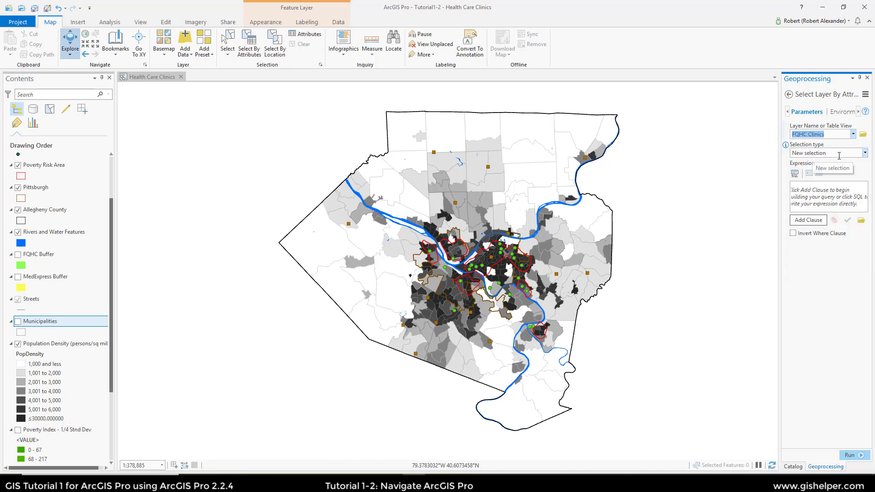
# Step: Add the clause Name is Equal to Braddock Health Center and run the selection
pyautogui.click(801, 221)
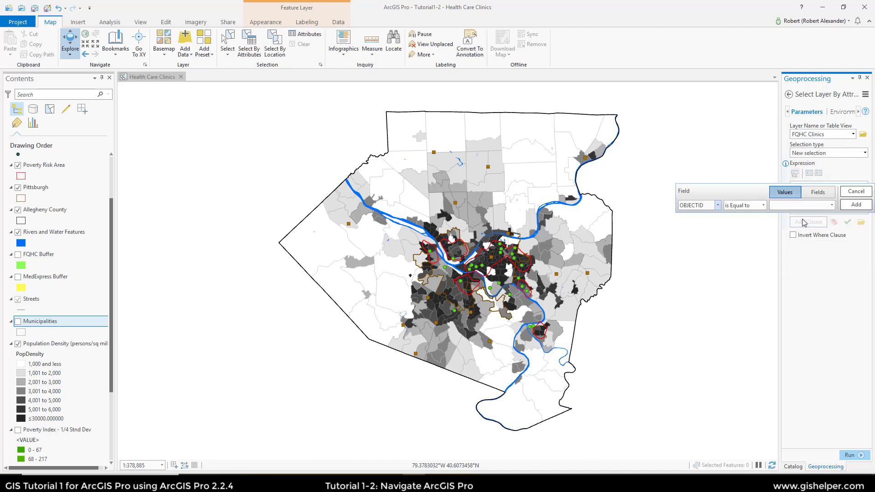
pyautogui.click(718, 206)
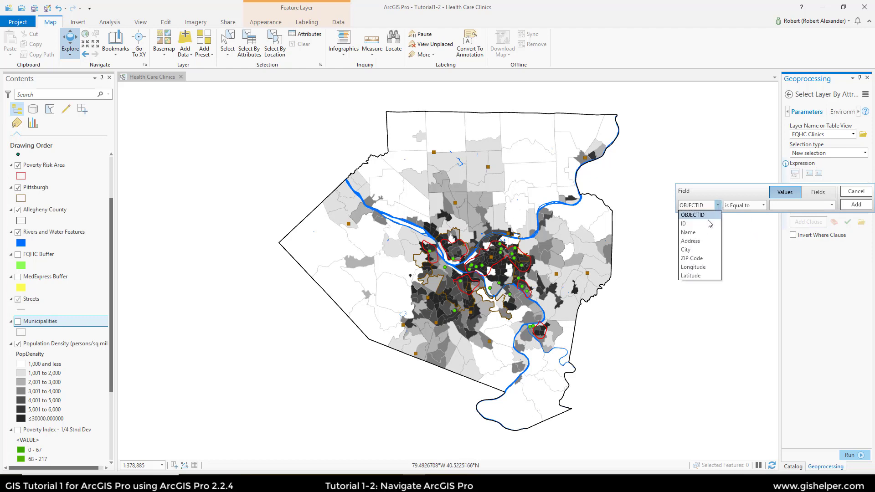
pyautogui.click(705, 233)
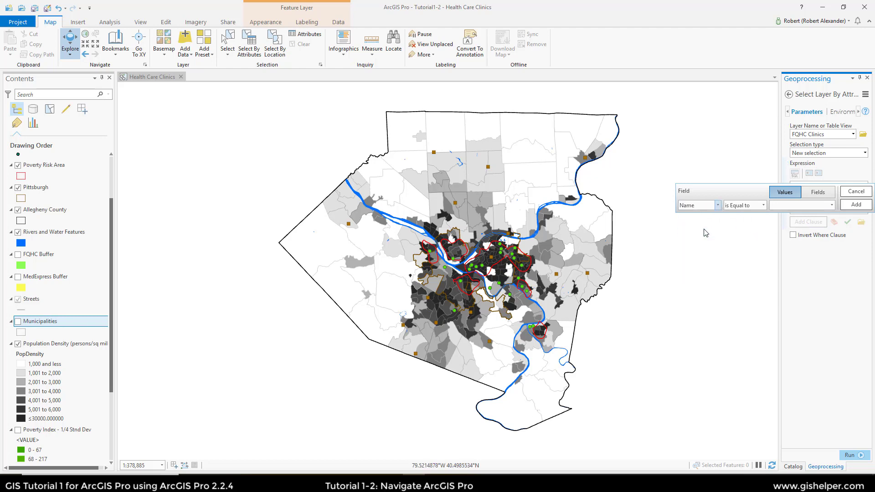
pyautogui.click(832, 205)
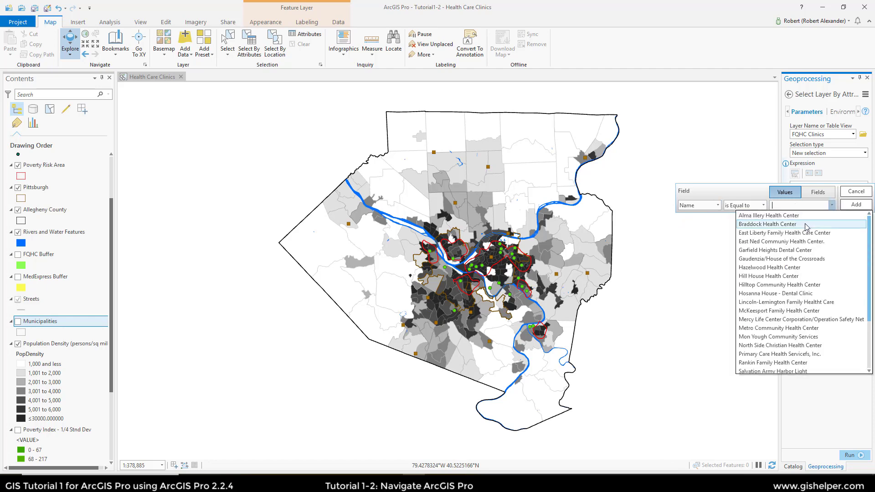
pyautogui.click(816, 225)
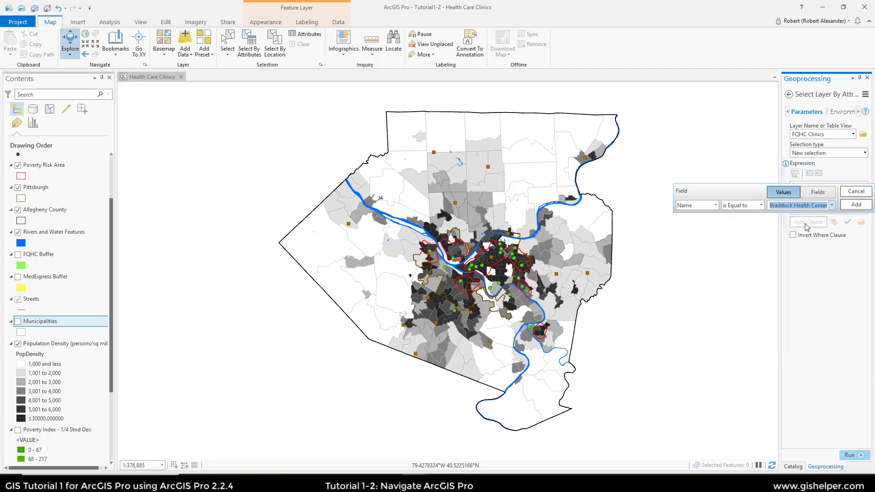
pyautogui.click(831, 205)
pyautogui.scroll(-5, 785, 296)
pyautogui.scroll(5, 785, 297)
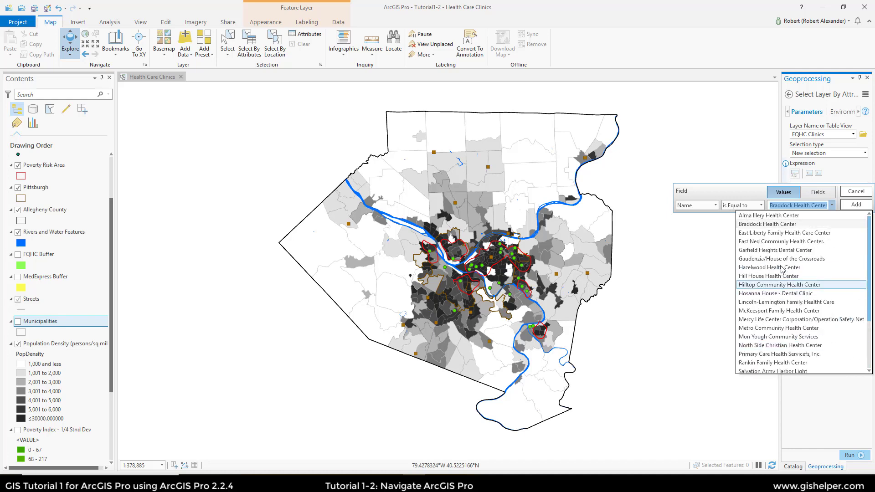
pyautogui.click(775, 224)
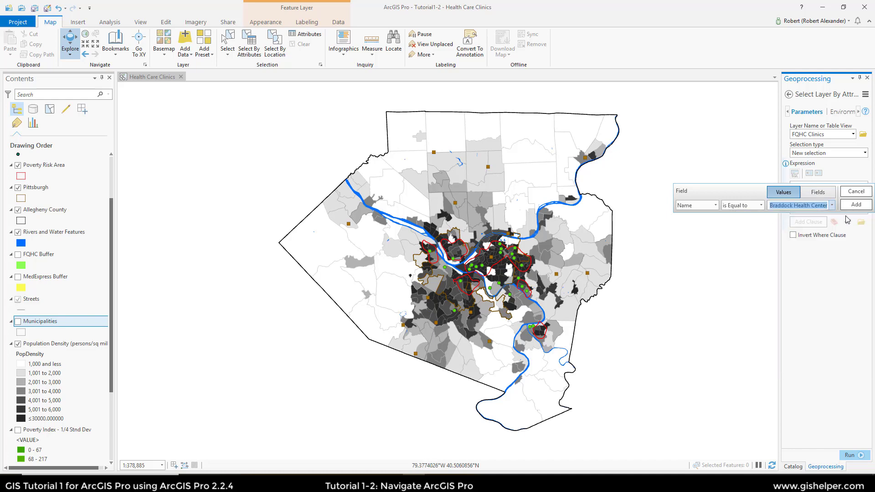
pyautogui.click(856, 206)
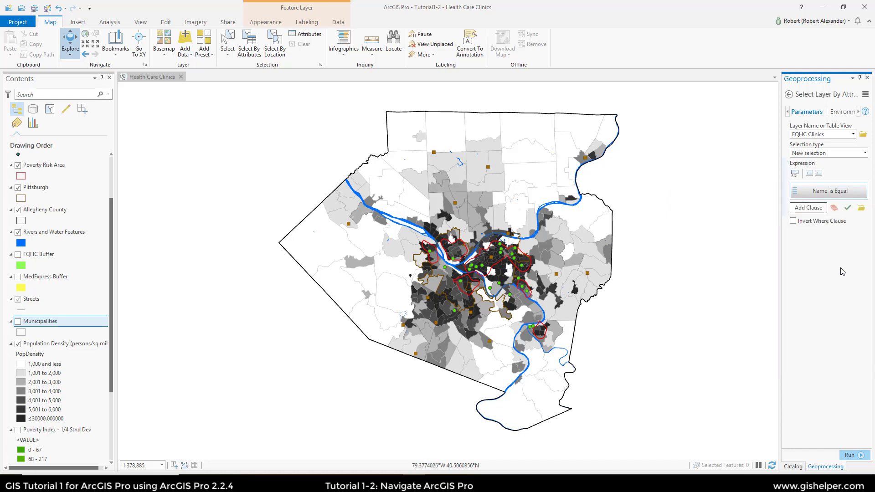
pyautogui.click(849, 455)
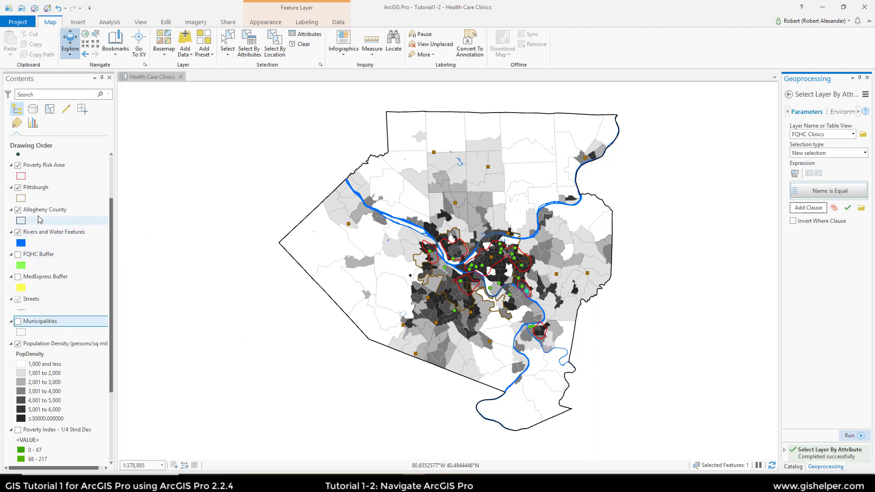
# Step: Zoom the map repeatedly to the selected feature of the FQHC Clinics layer for a close view of the clinic
pyautogui.scroll(3, 47, 193)
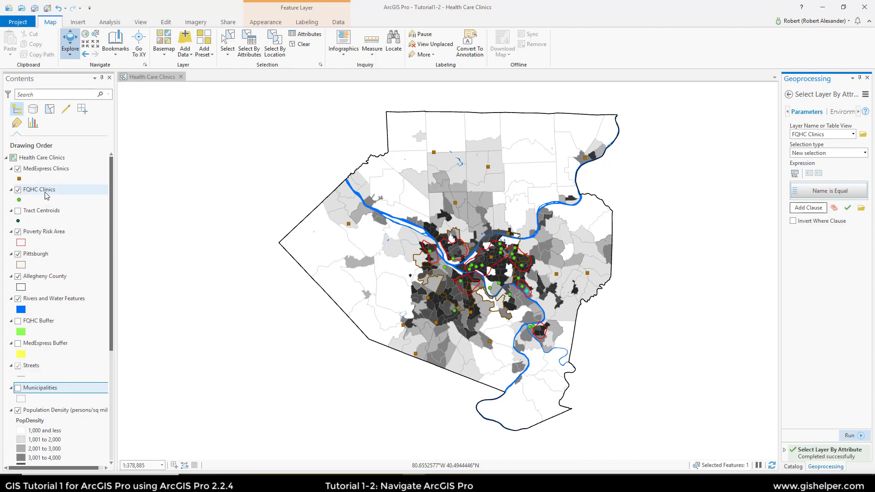
pyautogui.rightClick(47, 193)
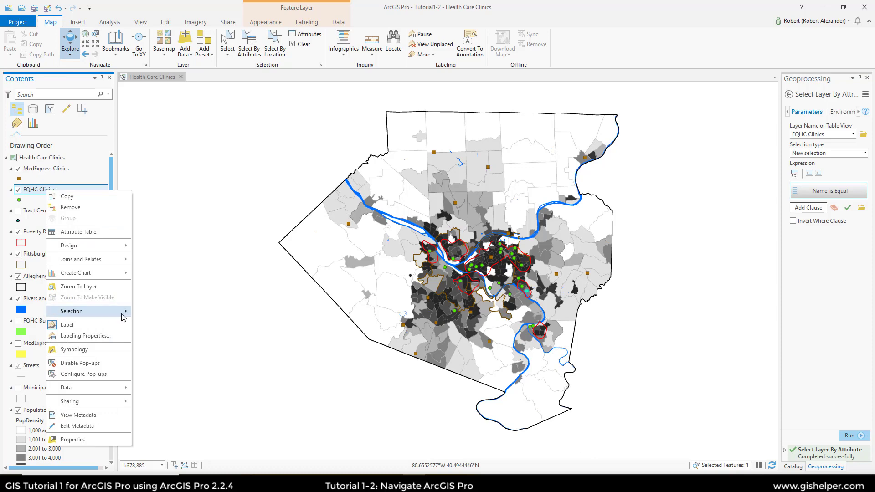
pyautogui.moveTo(125, 317)
pyautogui.click(156, 314)
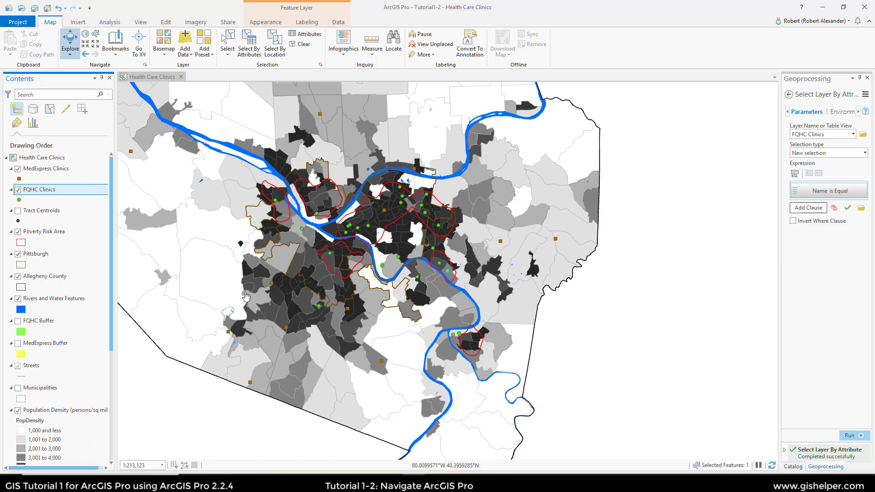
pyautogui.rightClick(53, 190)
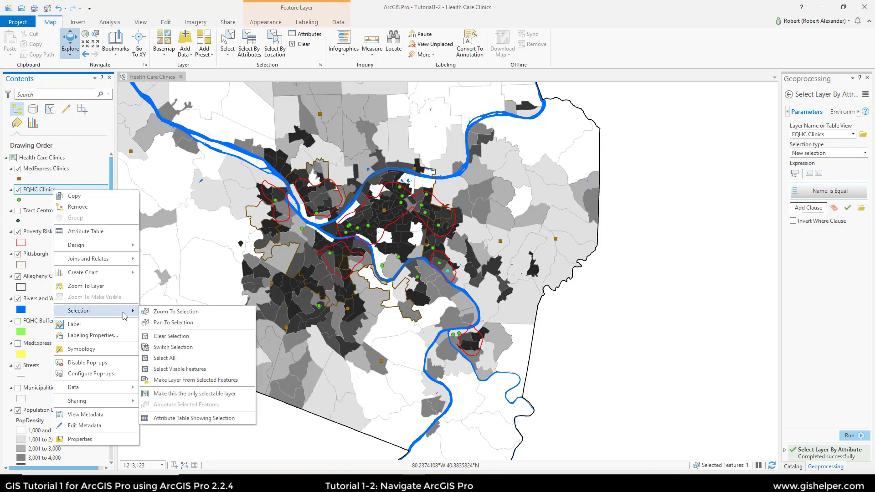
pyautogui.click(145, 311)
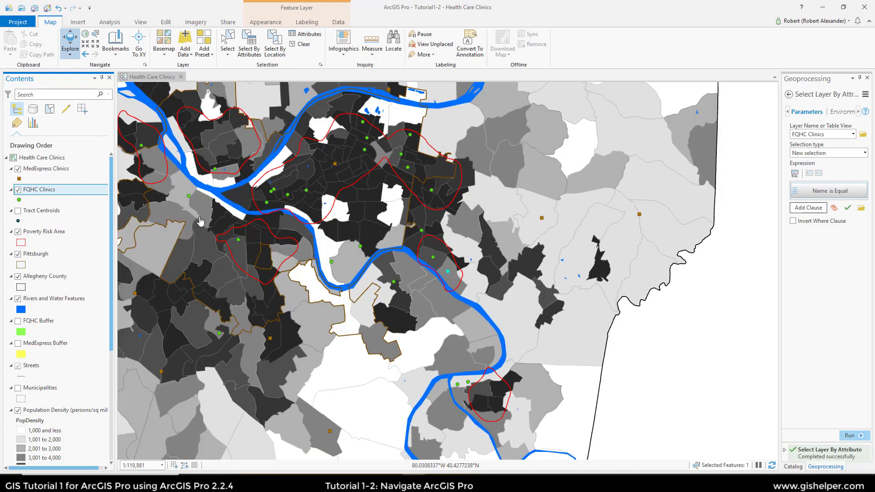
pyautogui.click(97, 35)
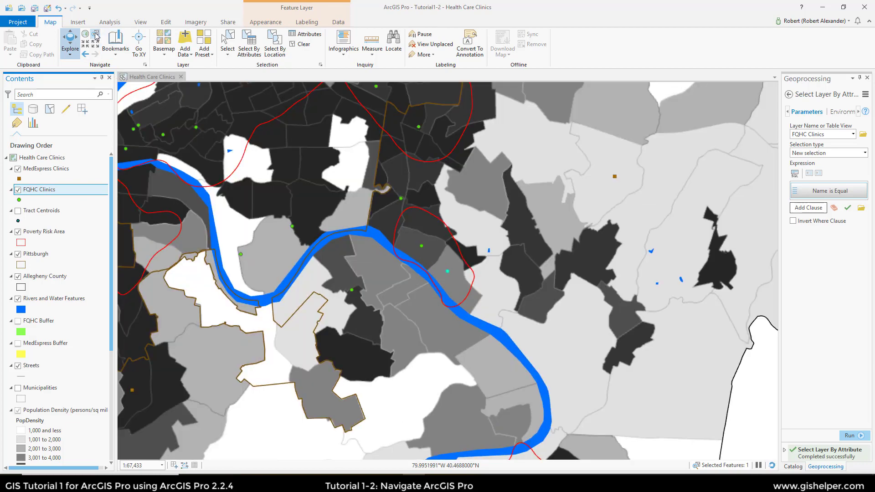